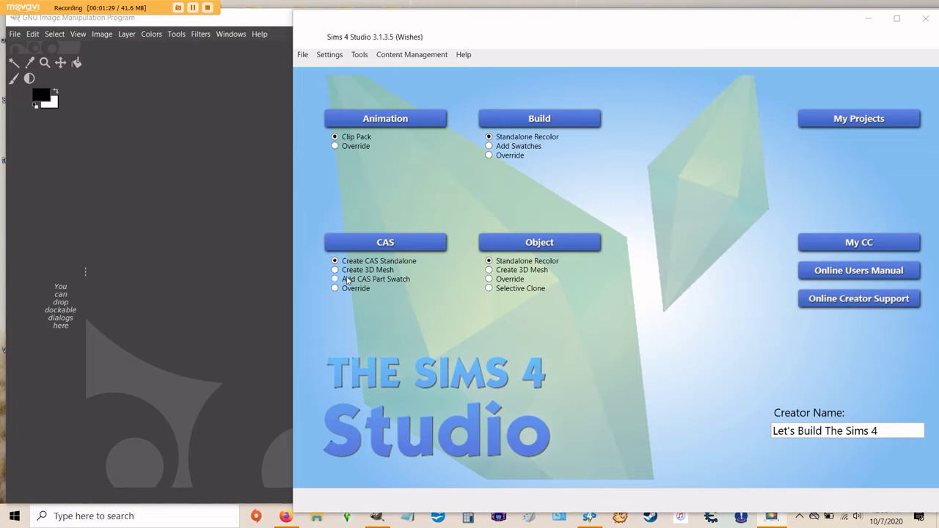
- Start an Add CAS Part Swatch project and filter the catalog to female adult Clothing Top parts from the Base Game
left_click(337, 283)
left_click(376, 248)
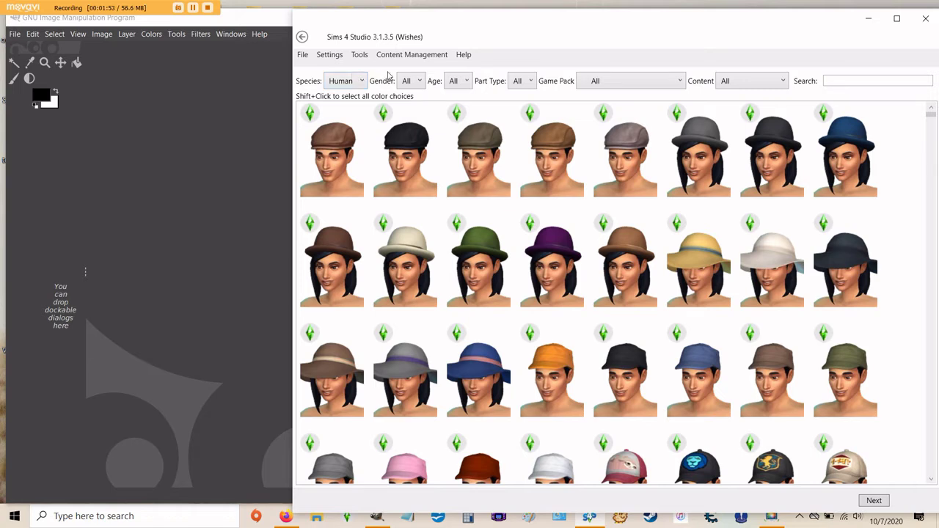
left_click(413, 82)
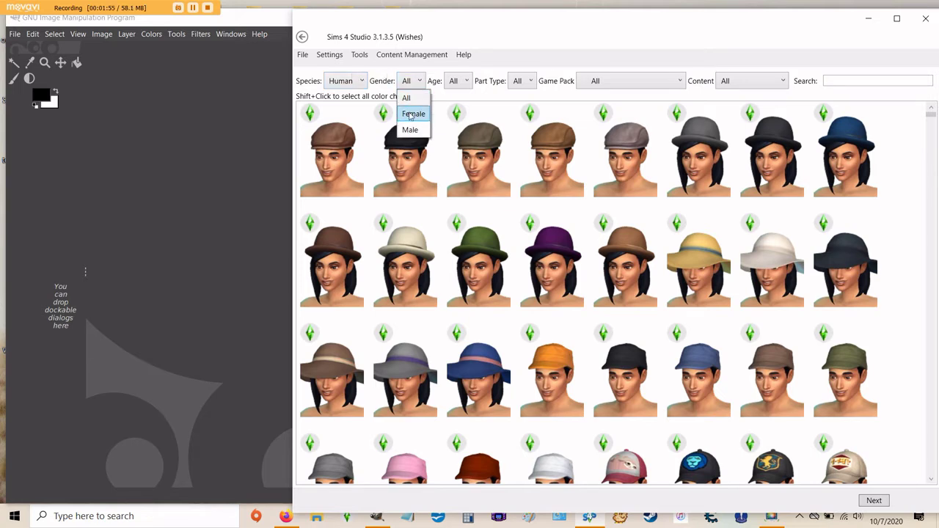
left_click(412, 112)
left_click(473, 81)
left_click(474, 115)
left_click(547, 81)
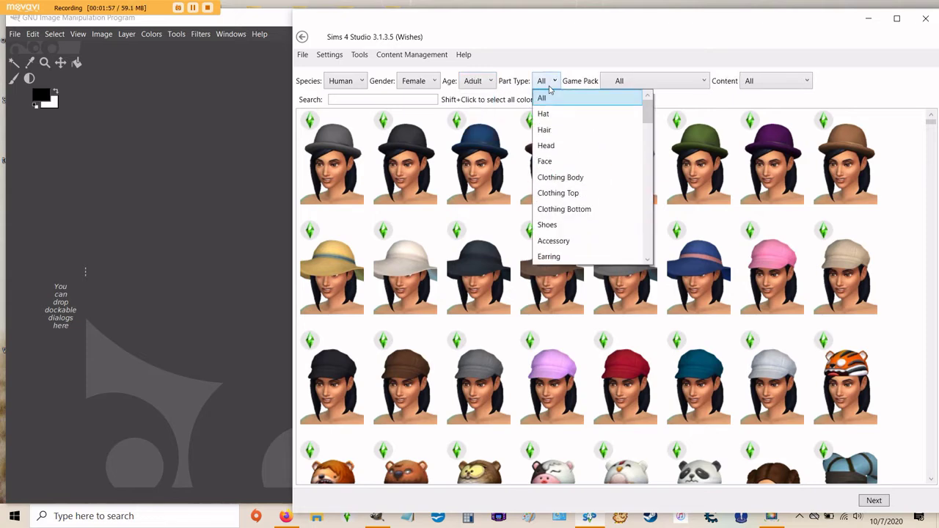
left_click(553, 193)
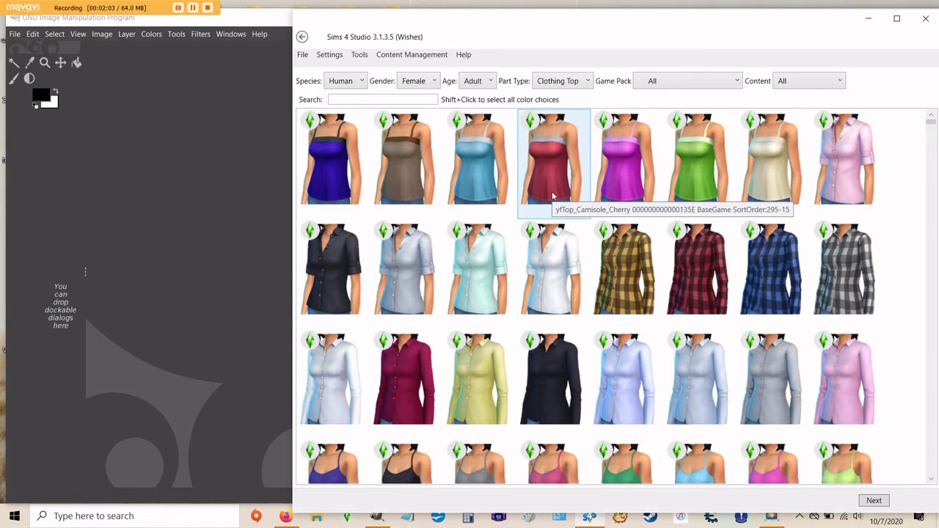
left_click(719, 82)
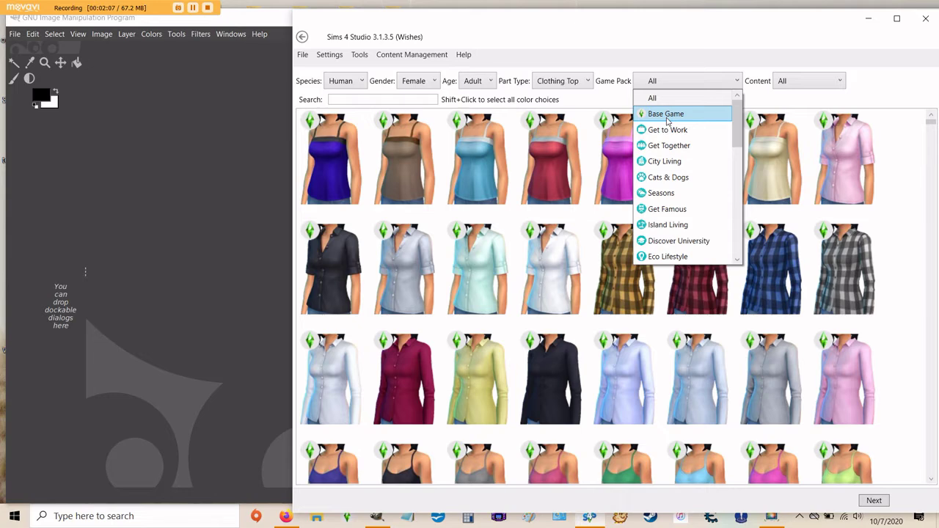
left_click(667, 114)
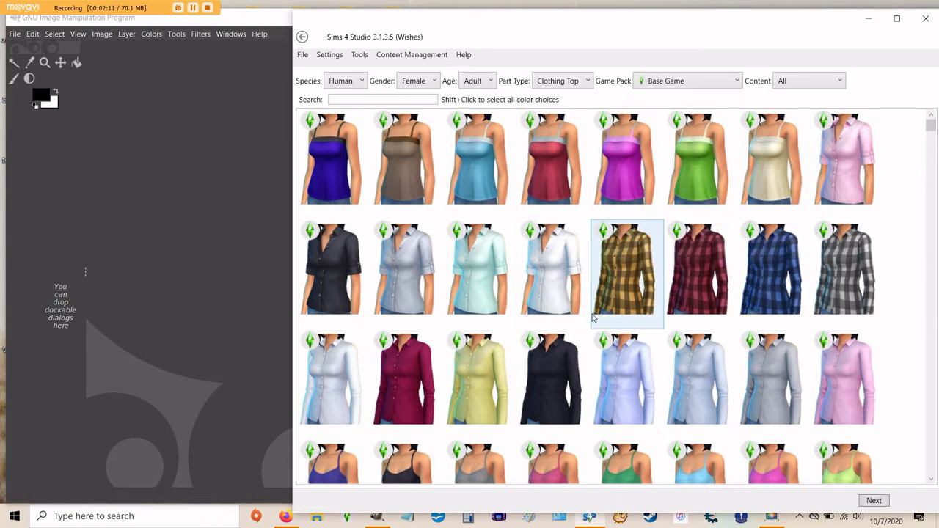
- Select the gray cable-knit sweater (yfTop_SweaterCableKnit_Gray) in the catalog
scroll(594, 317, "down", 3)
scroll(595, 318, "down", 10)
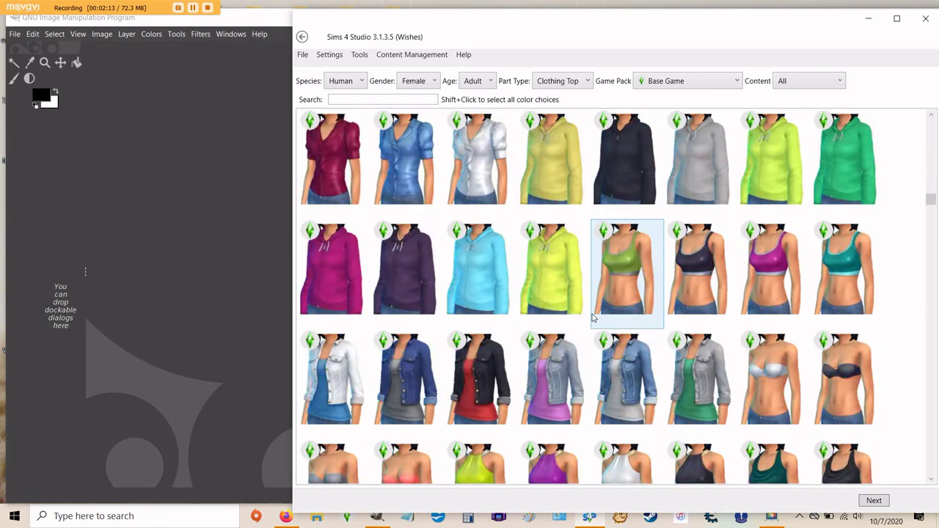
scroll(595, 318, "down", 2)
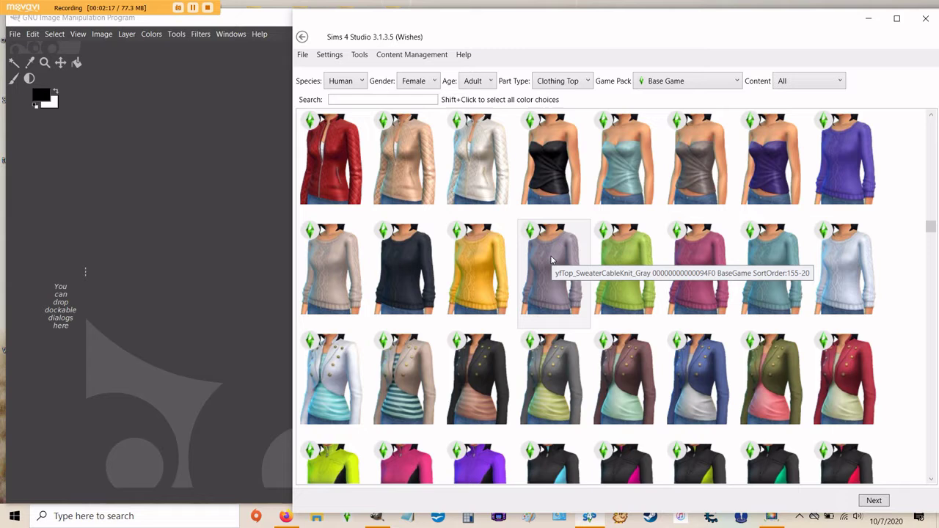
left_click(618, 260)
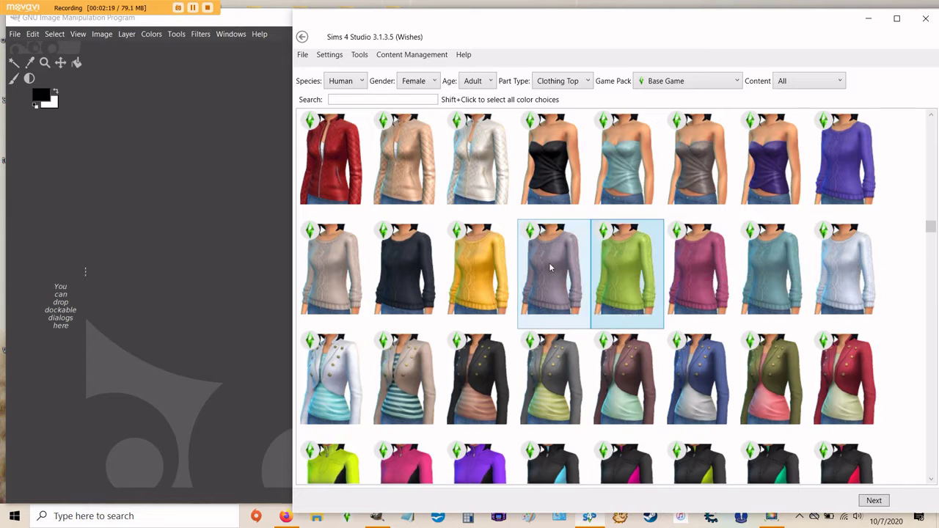
left_click(561, 266)
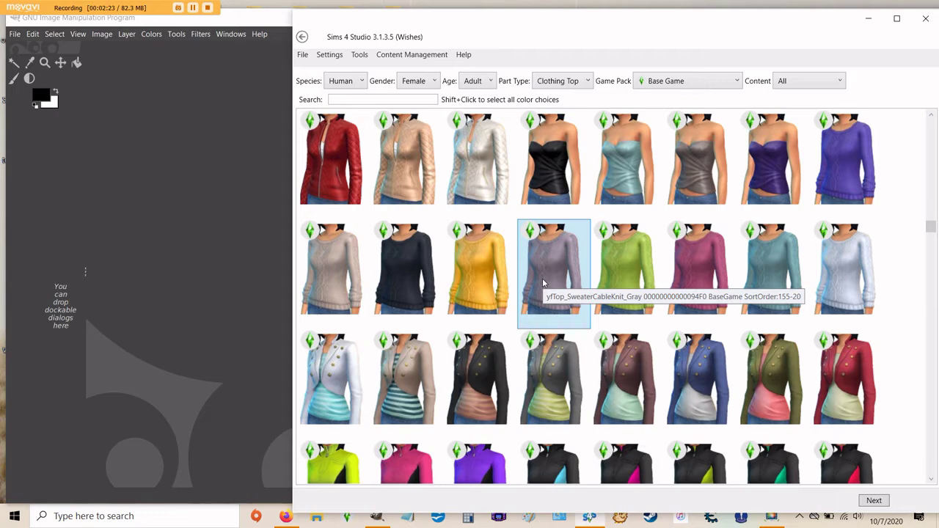
- Create the project from the selected sweater and save it as yf_bg_cablesweater_red in the S4SProjects folder
left_click(875, 501)
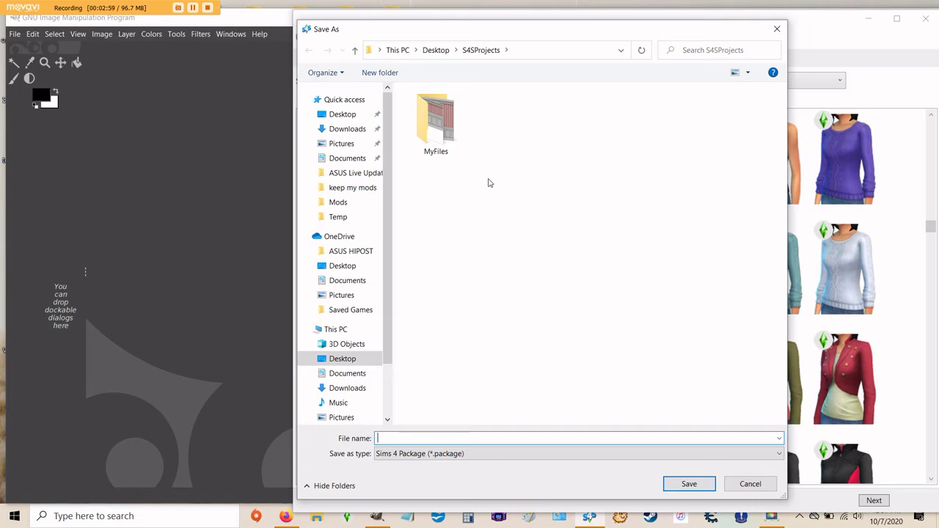
left_click(429, 438)
type("y")
type("f.")
key("BackSpace")
type("cablesweater")
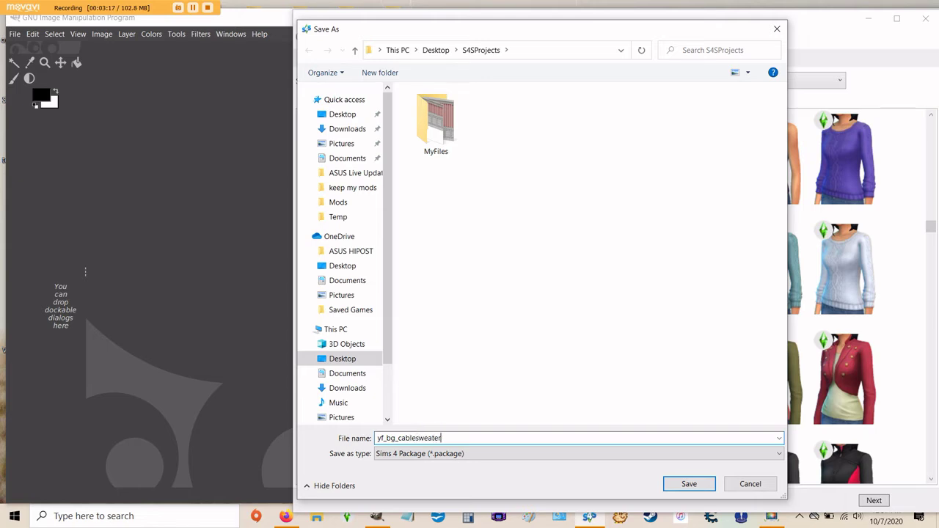
type("_red")
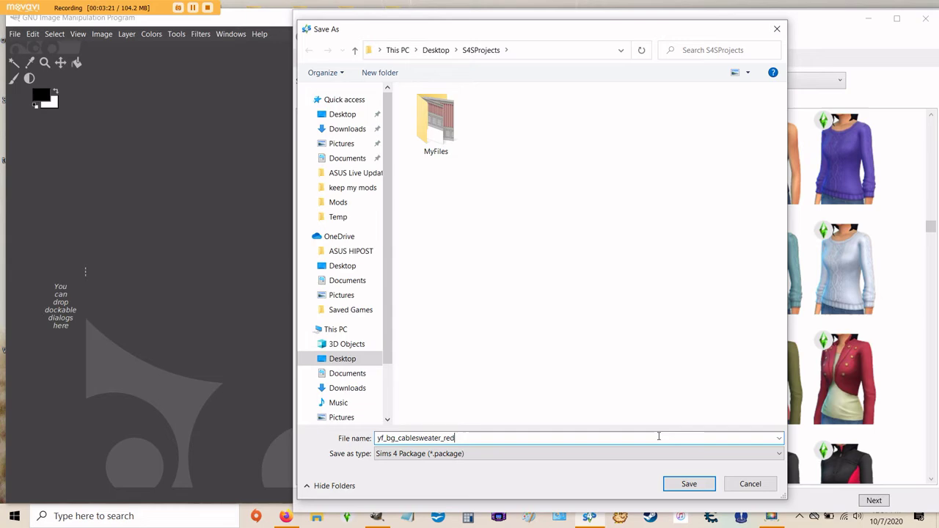
left_click(687, 484)
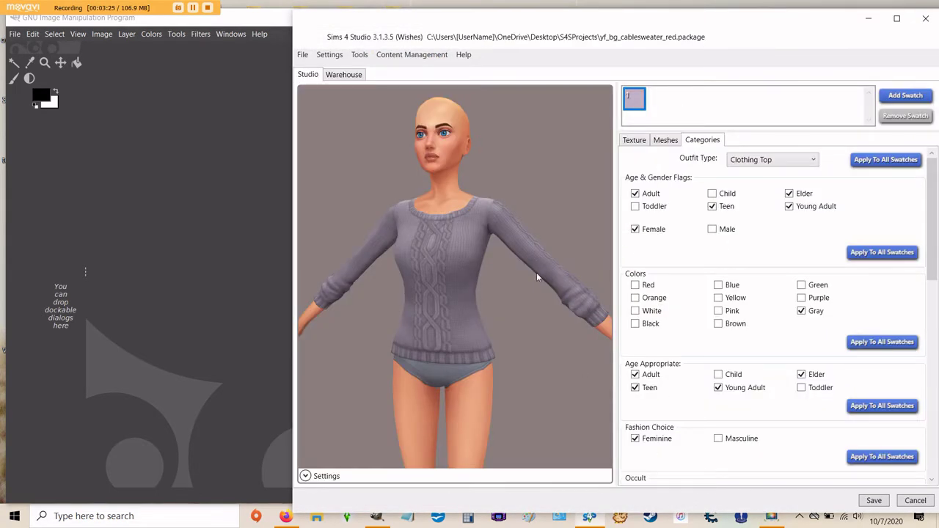
- Add a second swatch to the sweater and set its thumbnail color to red
left_click_drag(527, 190, 610, 178)
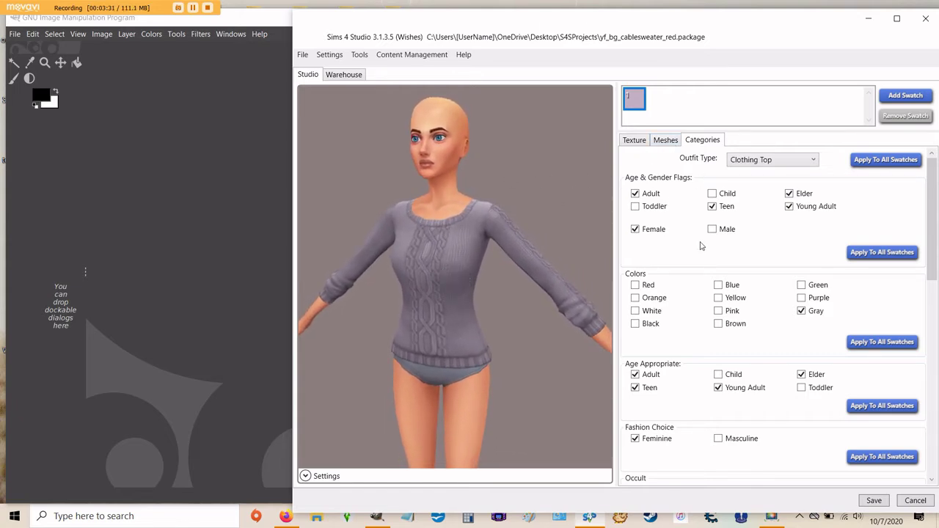
scroll(701, 245, "down", 3)
scroll(701, 246, "down", 12)
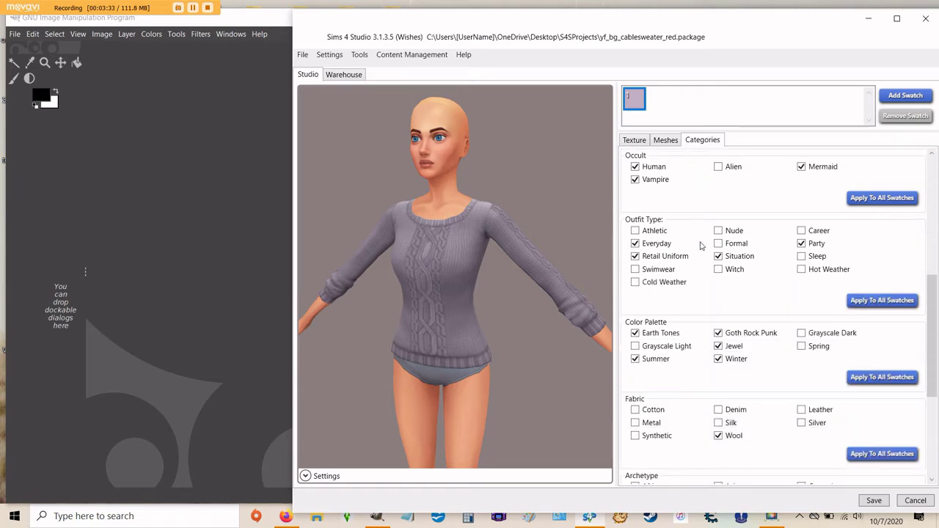
scroll(701, 246, "up", 10)
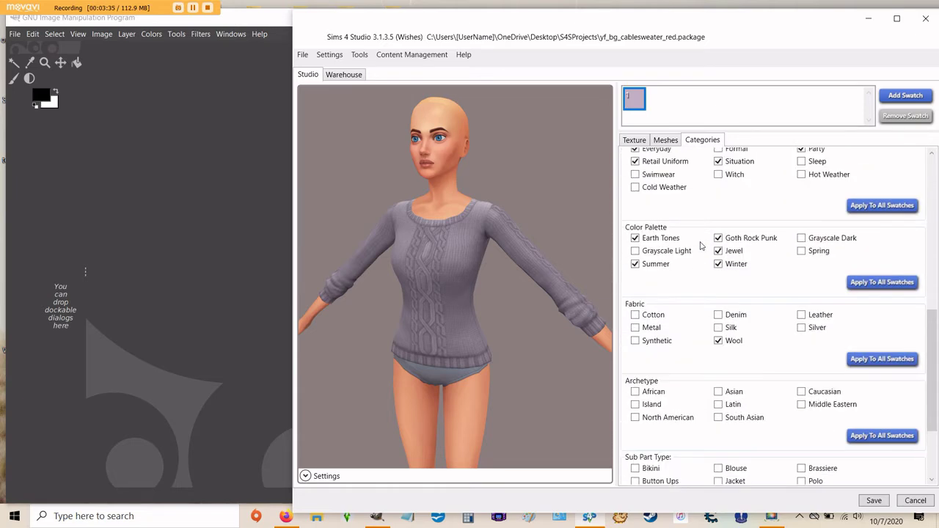
scroll(701, 246, "up", 4)
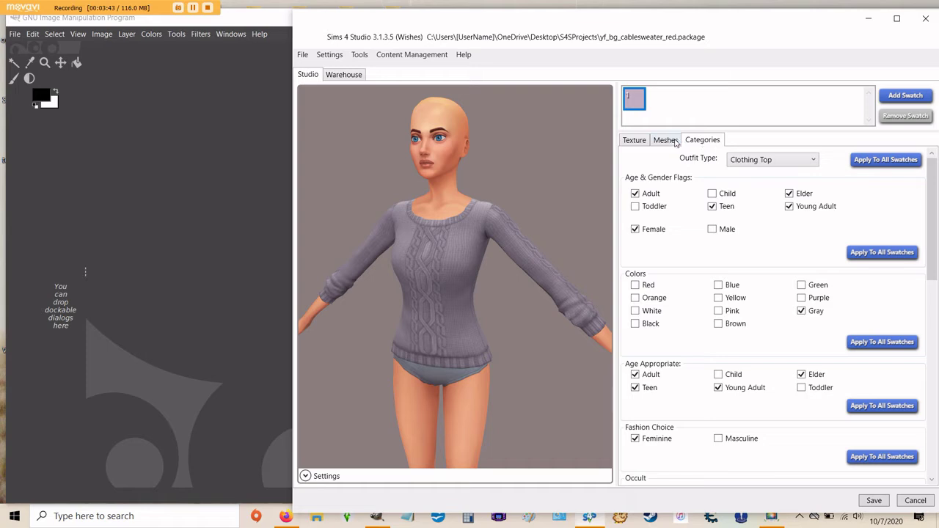
left_click(636, 141)
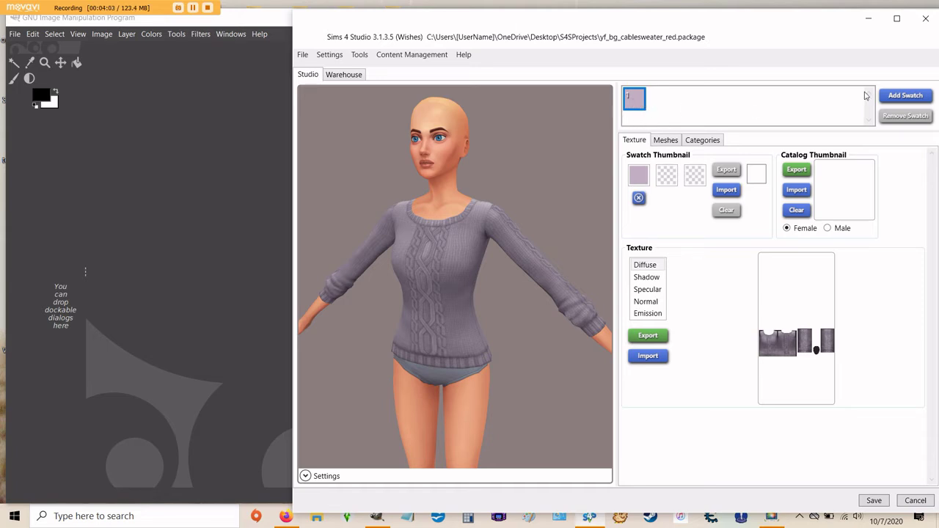
left_click(905, 96)
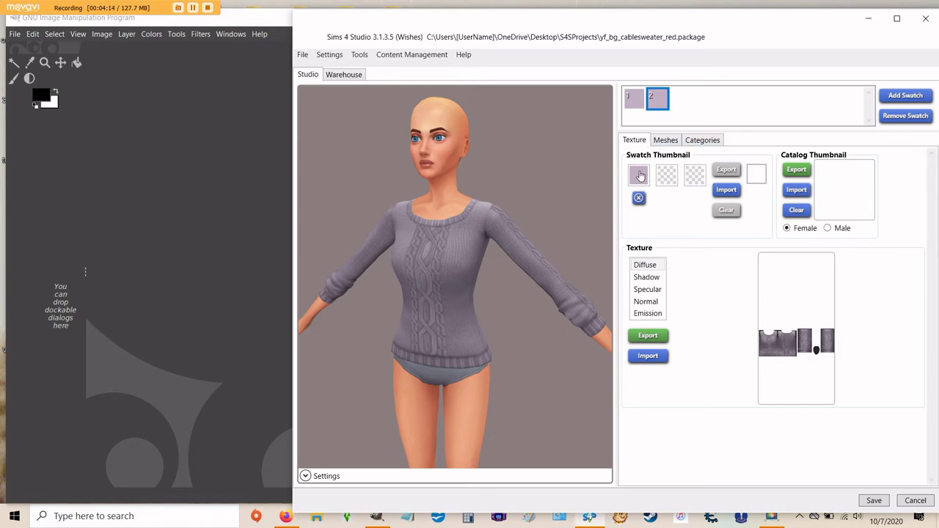
left_click(639, 175)
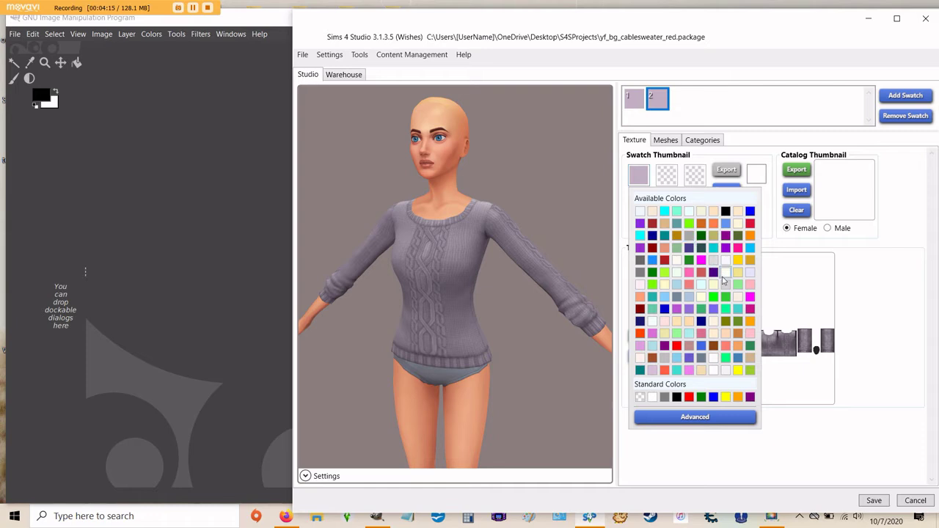
left_click(676, 347)
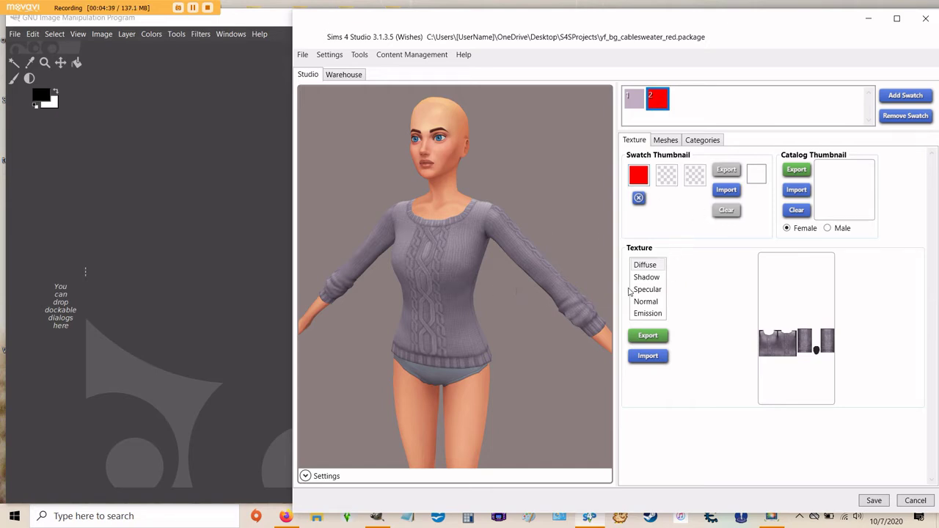
- Export the new swatch's Diffuse texture as a PNG image named red in the S4SProjects folder
left_click_drag(509, 308, 570, 286)
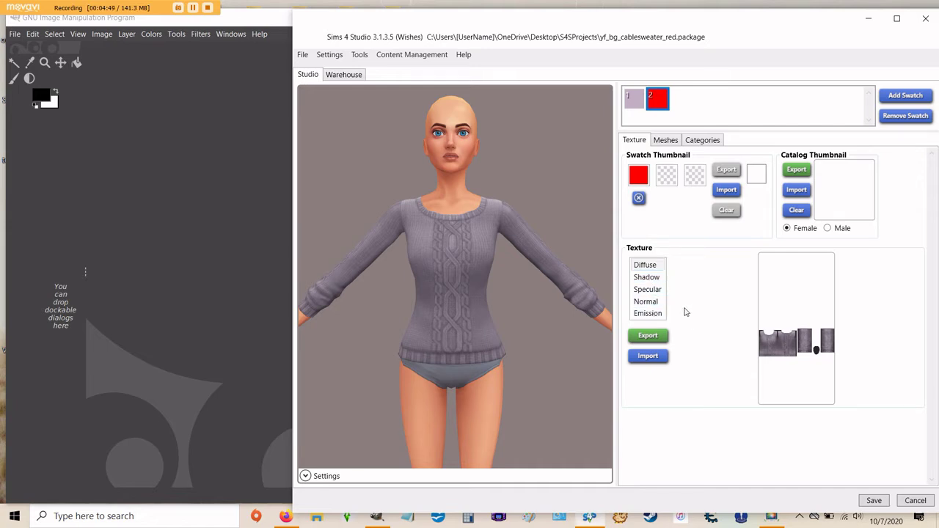
left_click(644, 264)
left_click(648, 337)
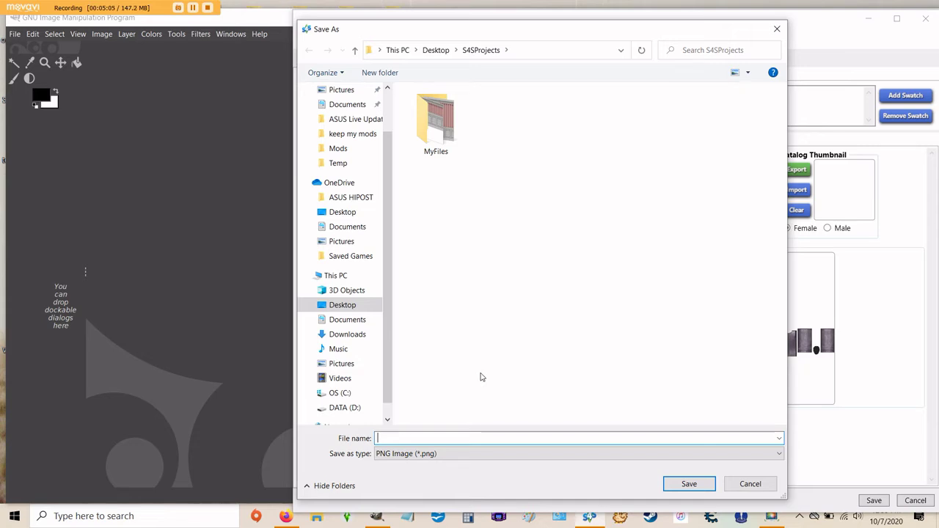
type("d")
left_click(687, 485)
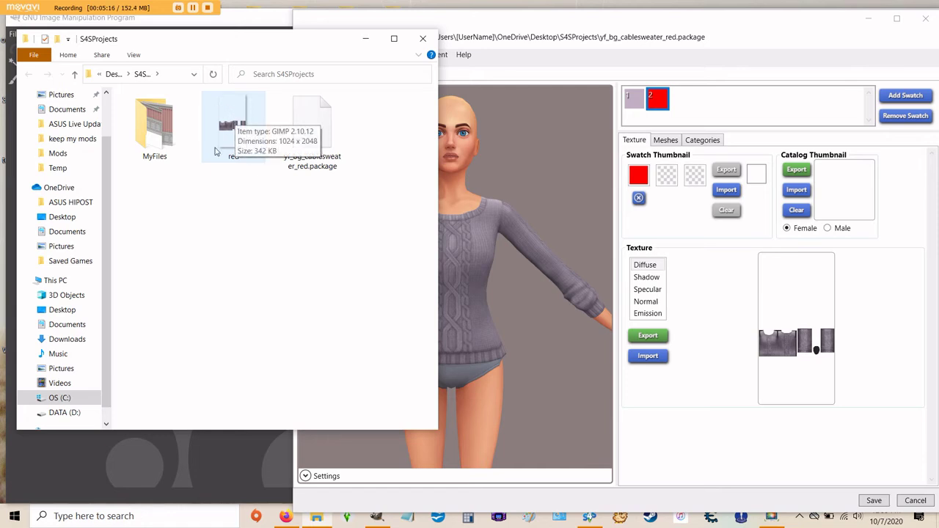
- Open the exported red texture image from the S4SProjects folder in GIMP
double_click(233, 126)
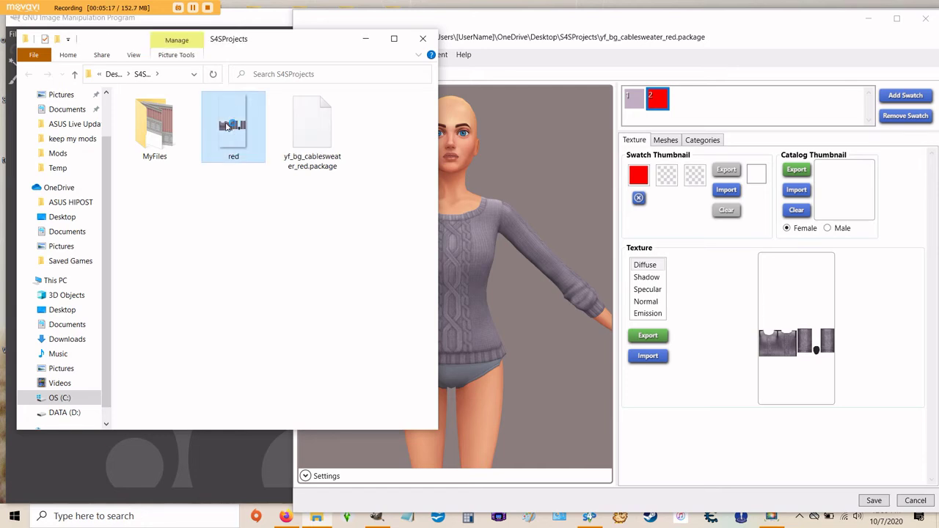
left_click(365, 38)
left_click(248, 22)
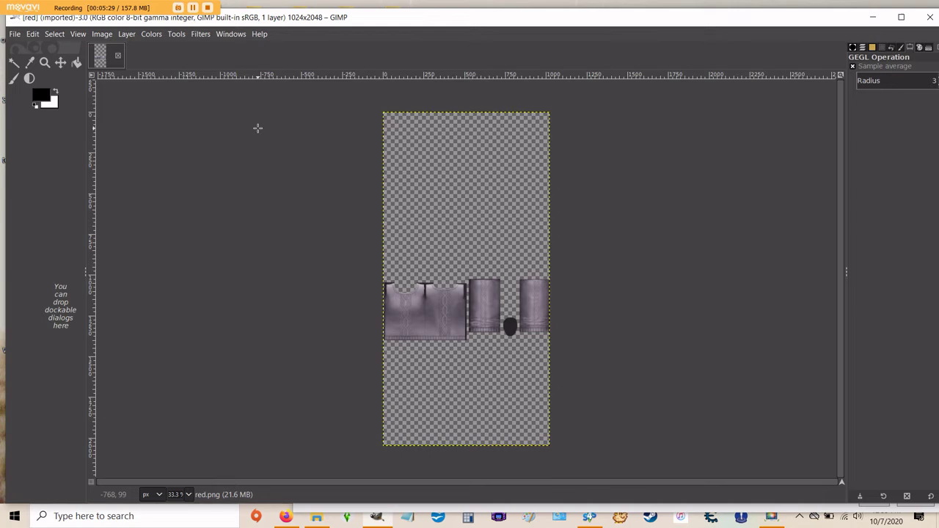
- Colorize the sweater texture dark red with the color 911616
left_click(148, 35)
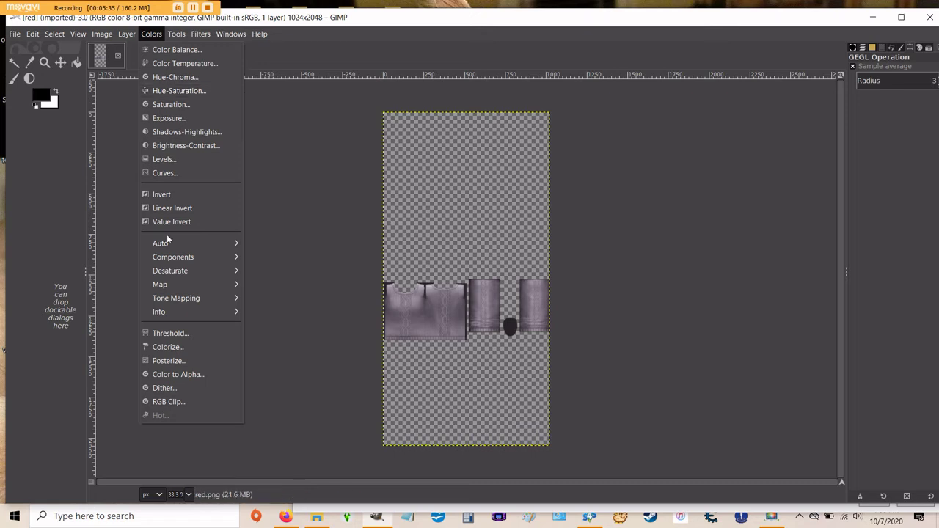
left_click(171, 347)
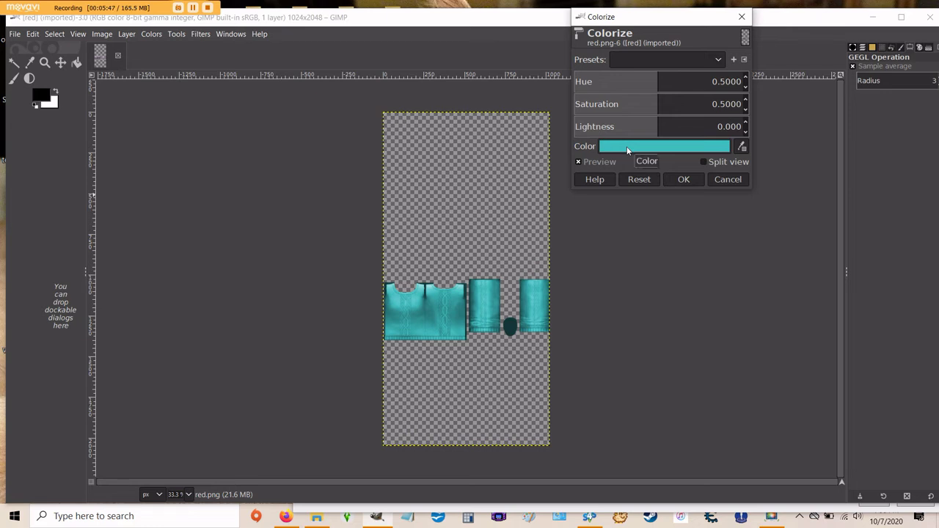
left_click(627, 149)
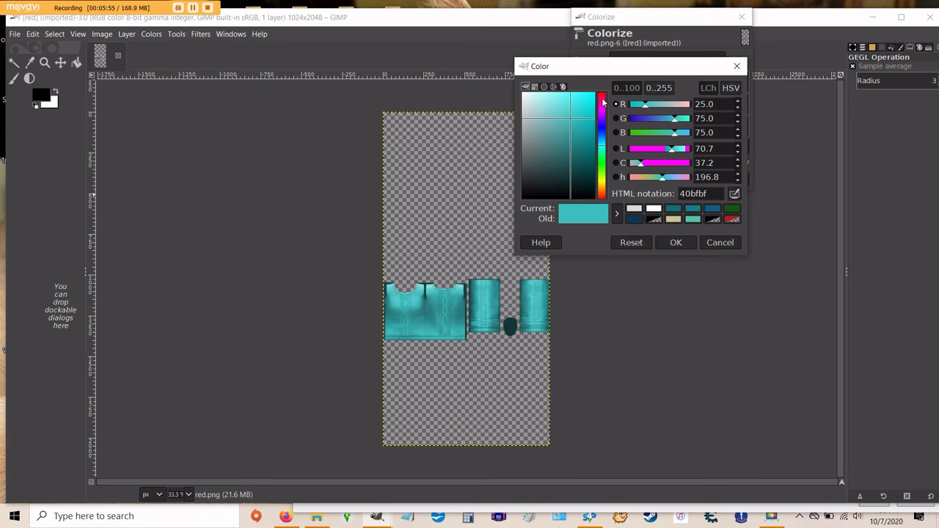
mouse_move(603, 102)
left_mouse_down()
mouse_move(601, 110)
mouse_move(605, 88)
left_mouse_up()
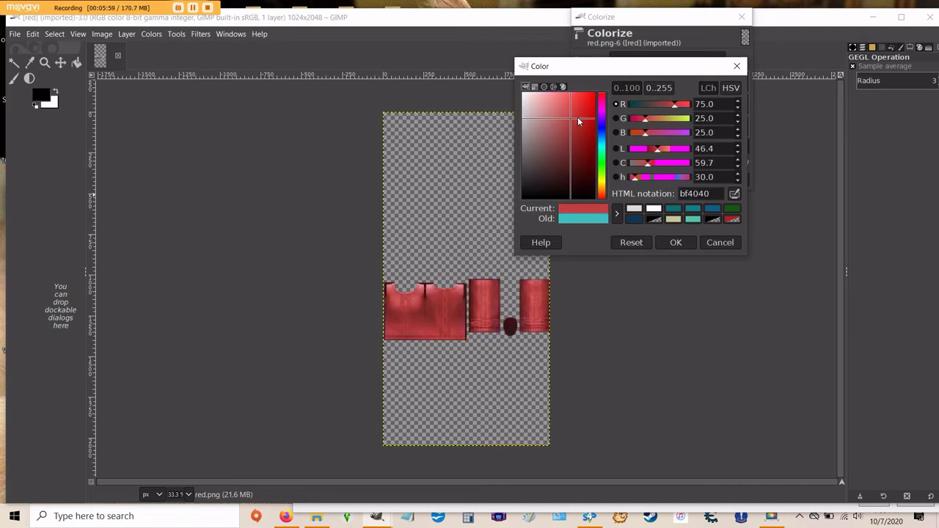
mouse_move(570, 122)
left_mouse_down()
mouse_move(583, 121)
mouse_move(585, 142)
left_mouse_up()
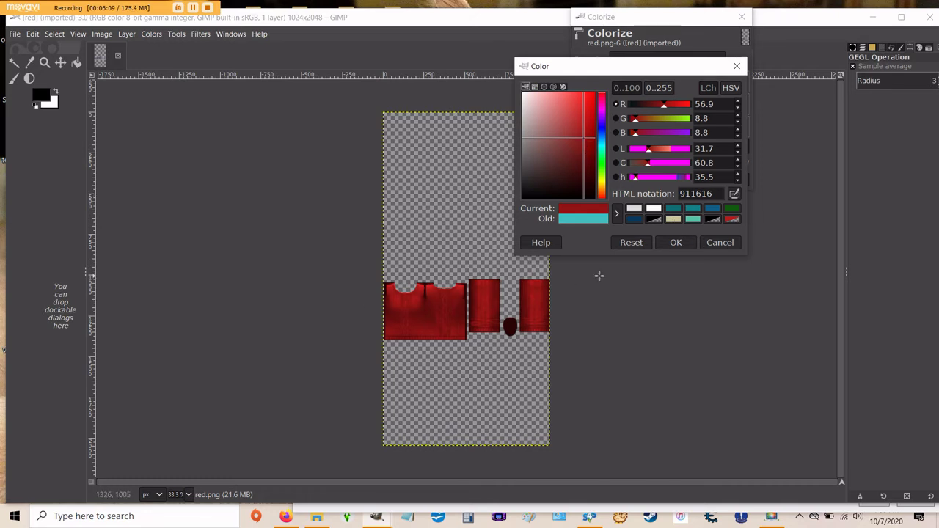
left_click(675, 242)
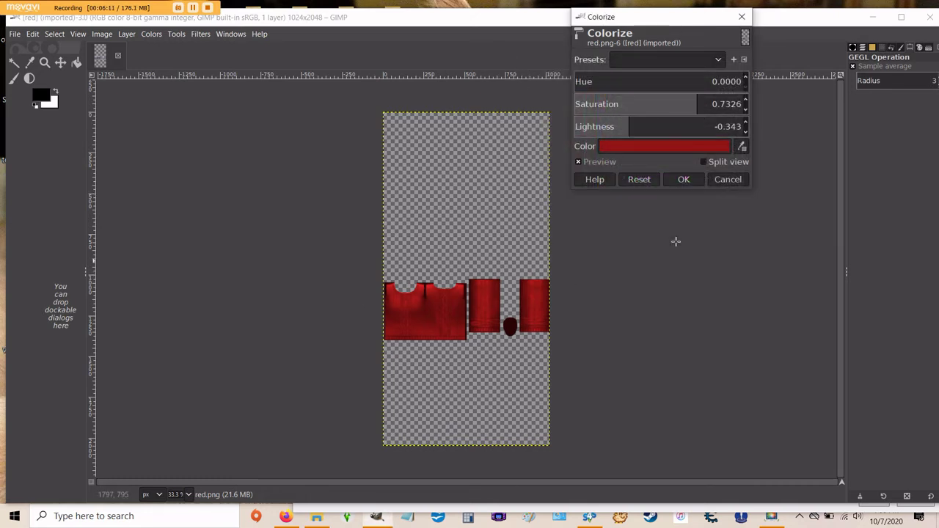
left_click(683, 181)
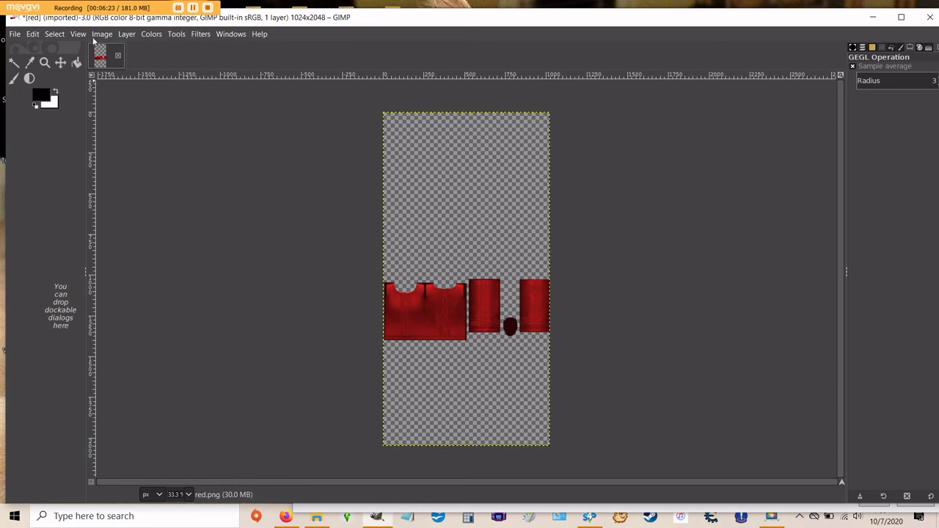
- Export the recolored texture as a PNG over red.png in the S4SProjects folder, and close the image without saving
left_click(15, 35)
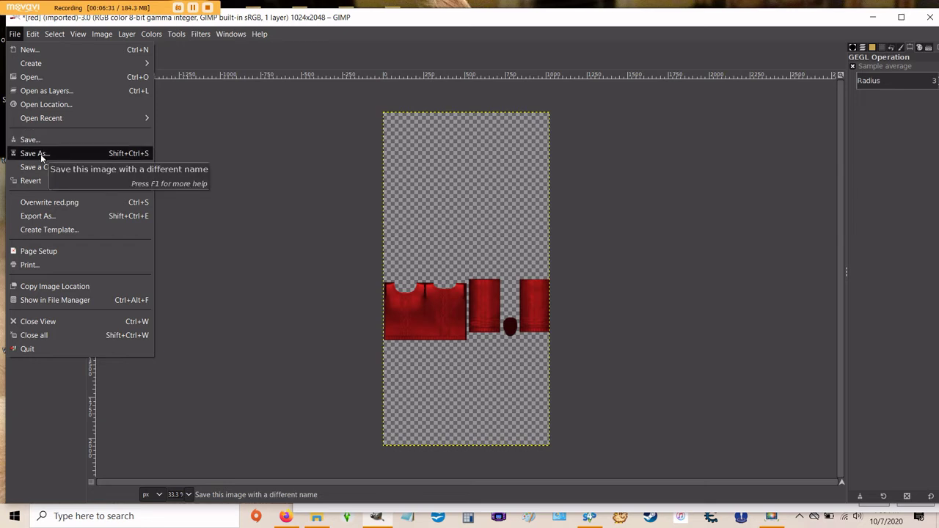
left_click(49, 218)
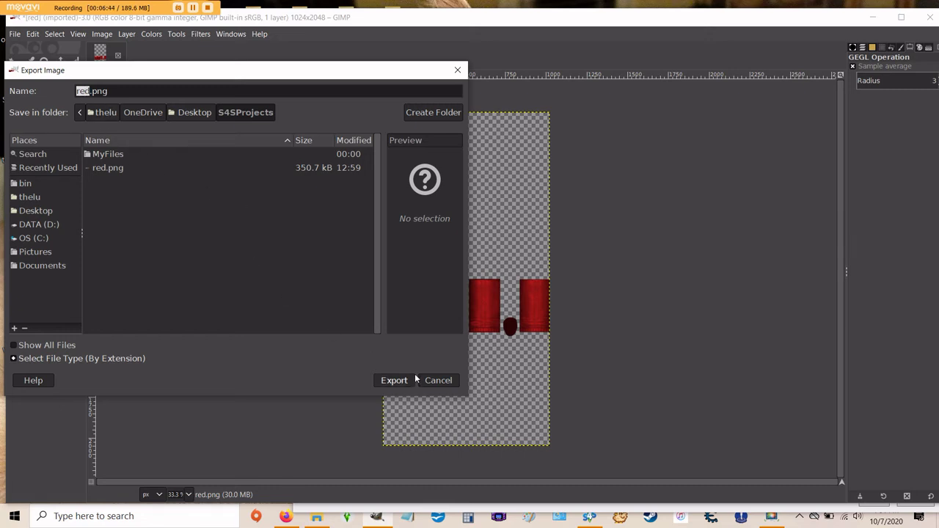
left_click(394, 379)
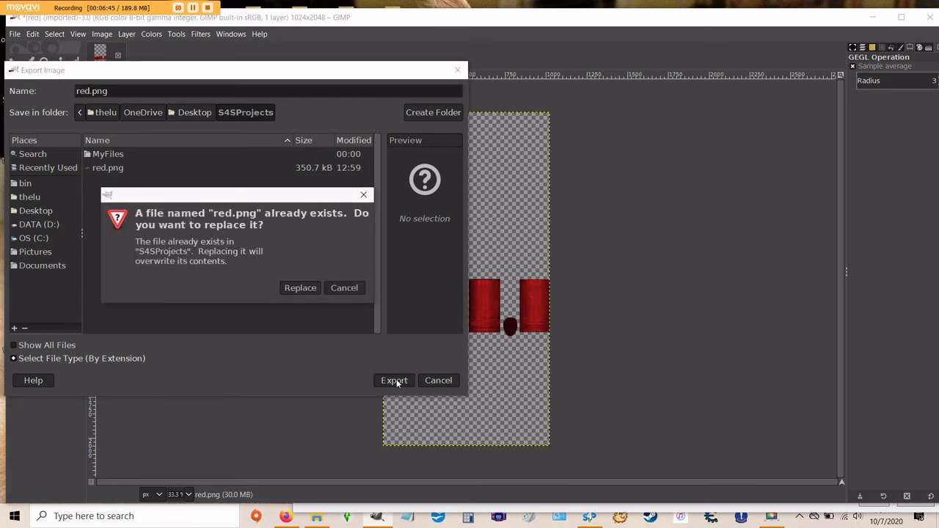
left_click(302, 288)
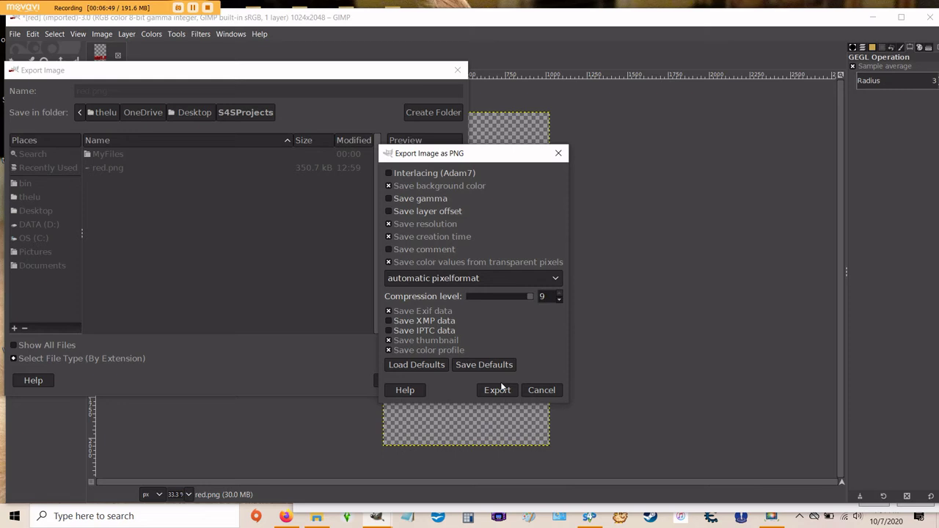
left_click(496, 391)
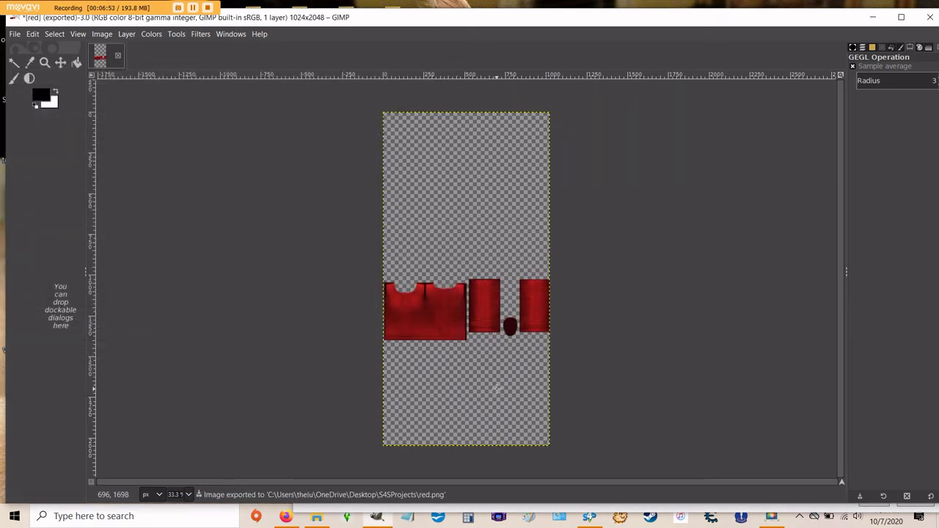
left_click(117, 56)
left_click(477, 335)
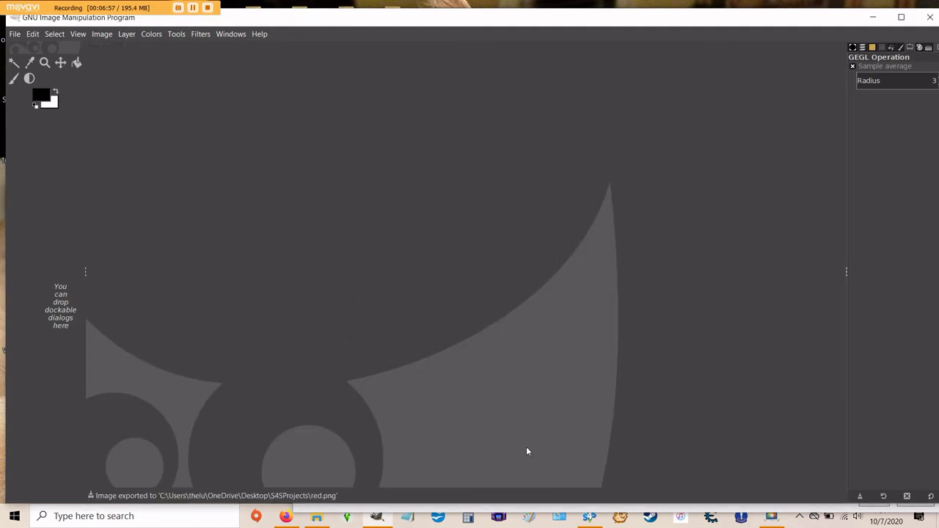
- Switch to Sims 4 Studio, import the red image as the swatch's Diffuse texture, and rotate the model to check it
left_click(594, 521)
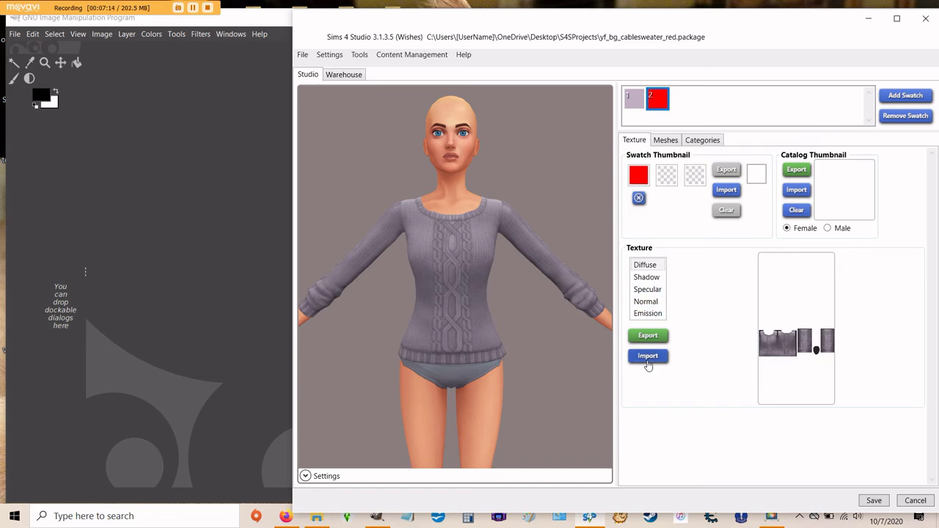
left_click(648, 358)
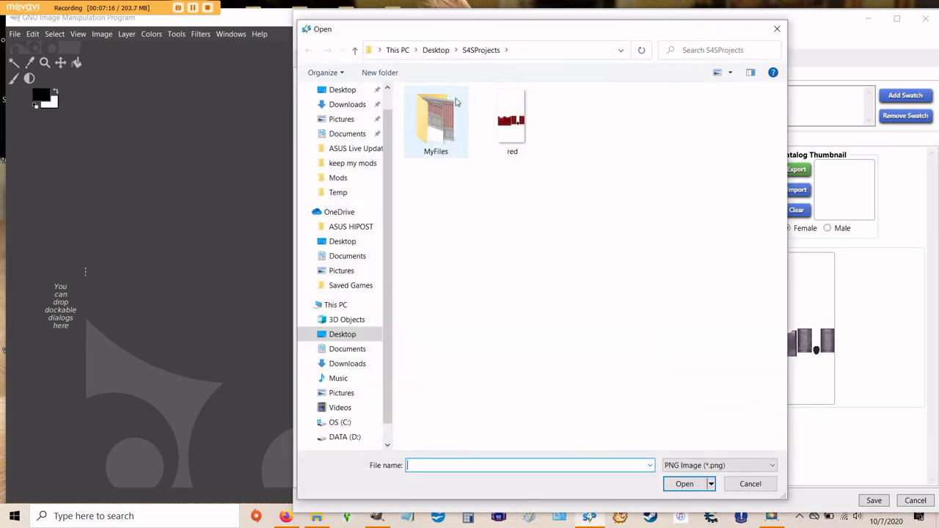
double_click(509, 117)
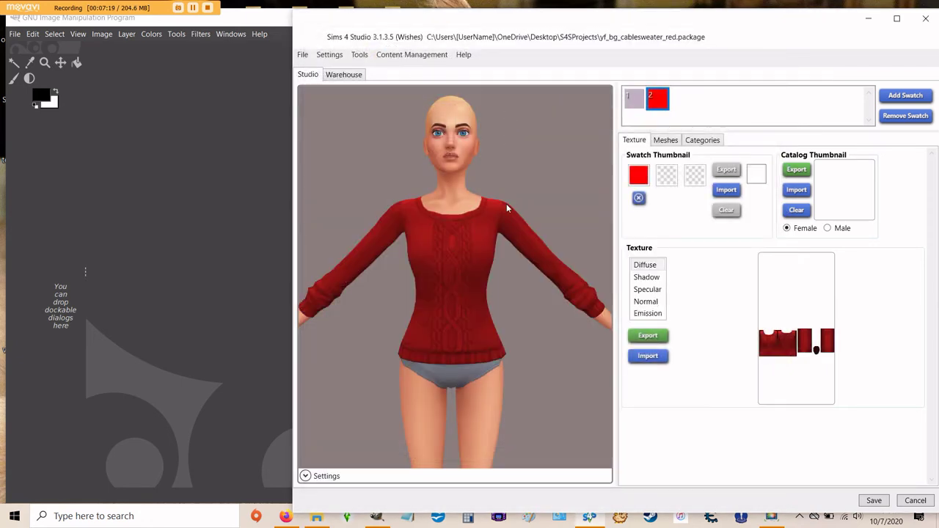
left_click_drag(524, 267, 481, 262)
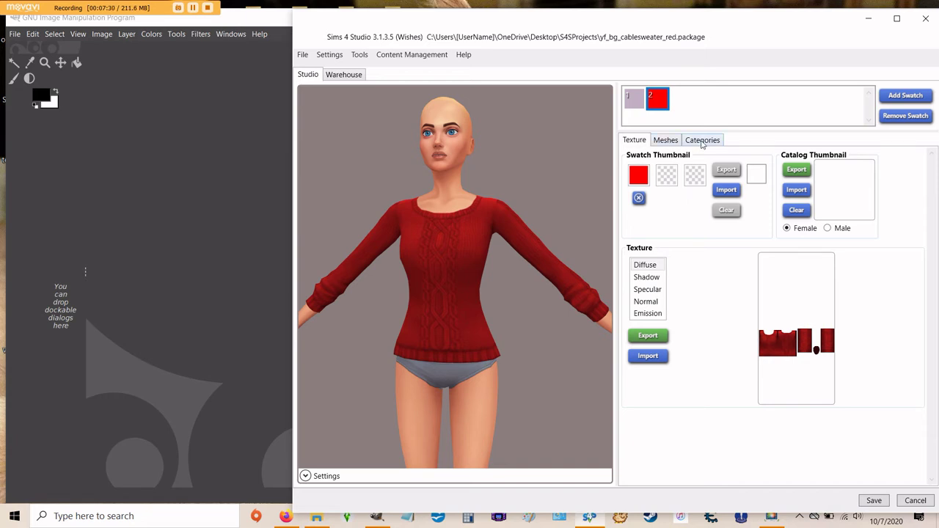
- Replace the red swatch's Gray color tag with Red in its categories
left_click(701, 142)
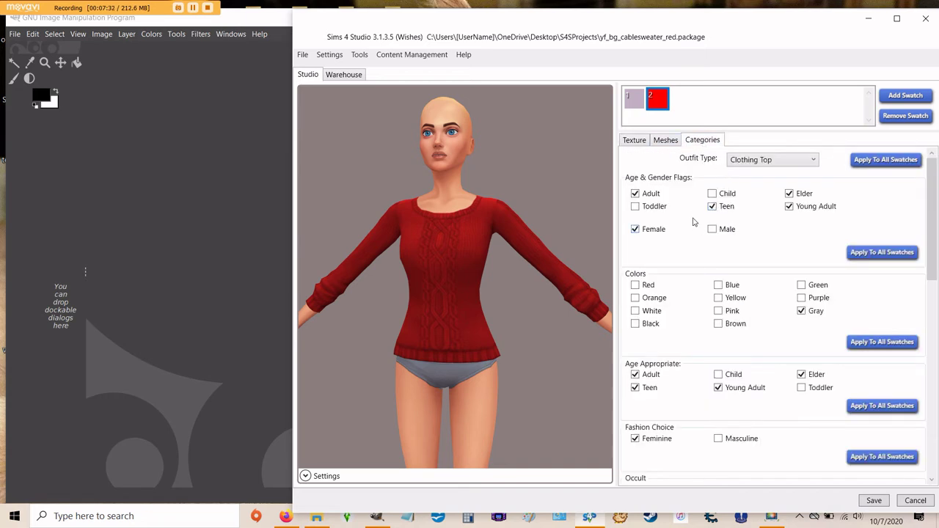
scroll(691, 217, "down", 5)
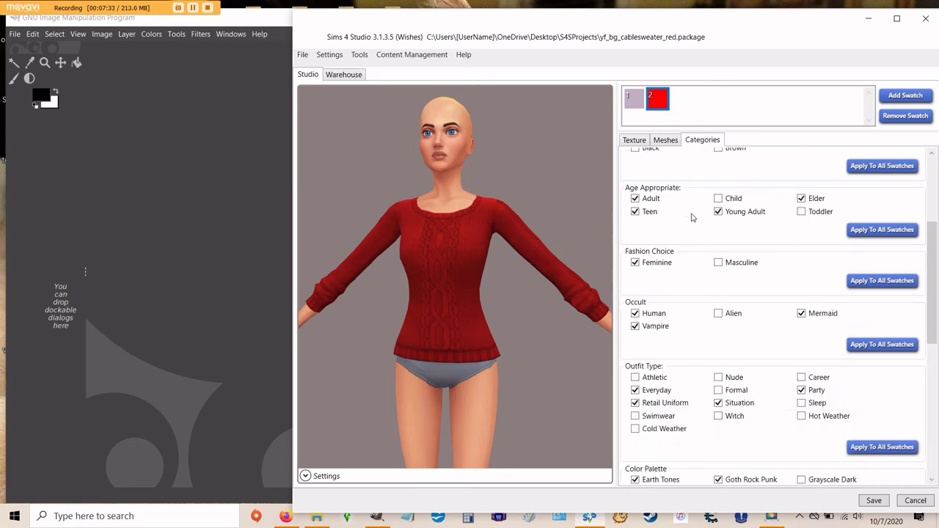
scroll(691, 217, "up", 5)
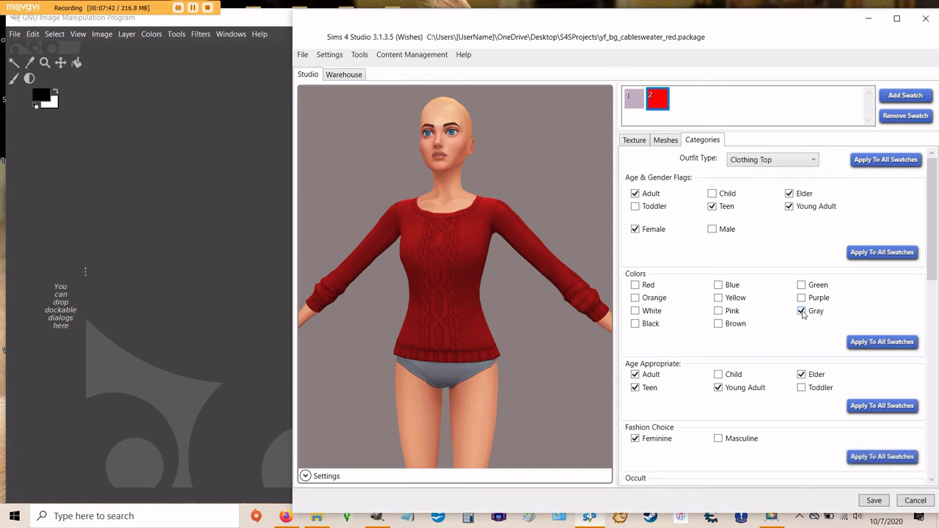
left_click(802, 311)
- Save the sweater package and close the project to return to the start page
left_click(874, 500)
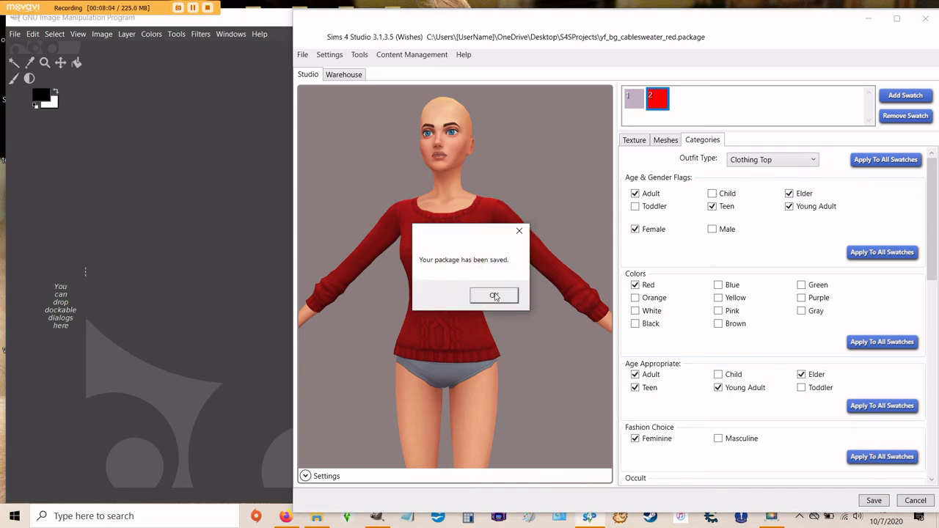
left_click(495, 296)
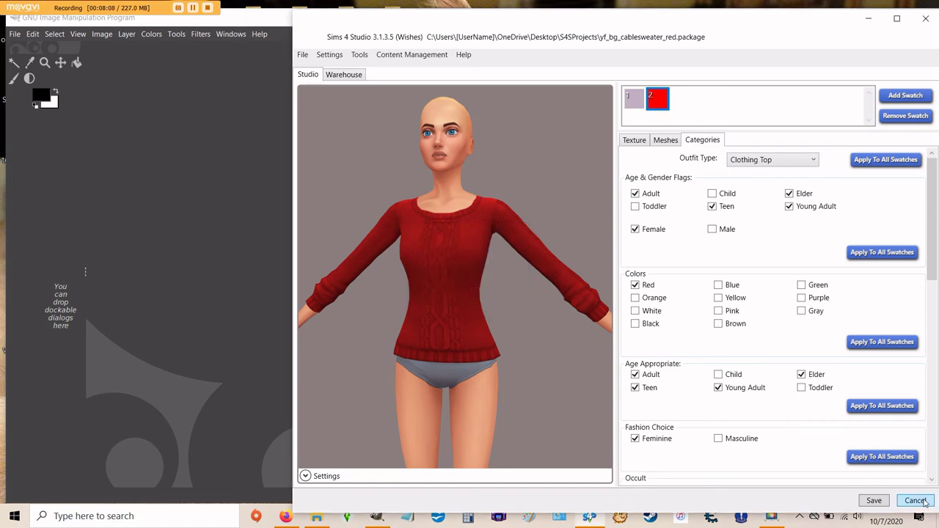
left_click(924, 502)
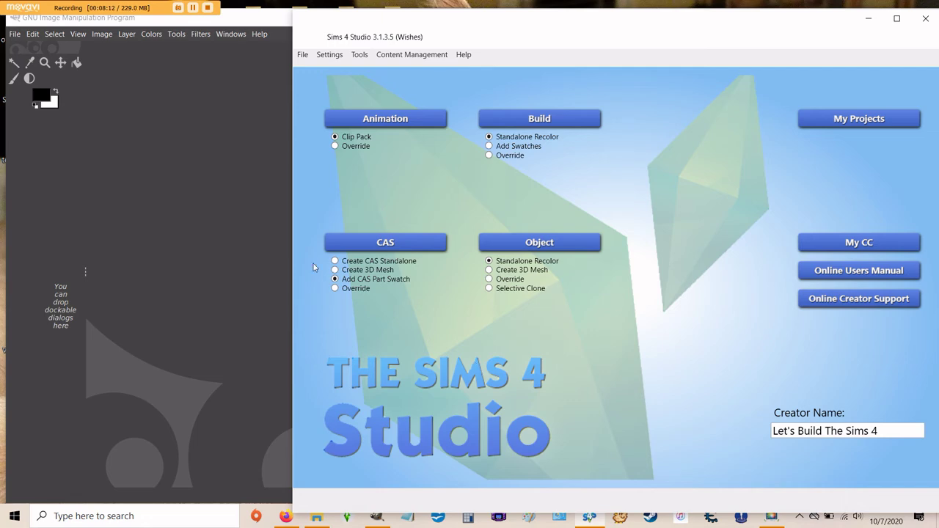
- Show the S4SProjects folder in File Explorer and open the Electronic Arts > The Sims 4 > Mods folder in a second window
left_click(317, 520)
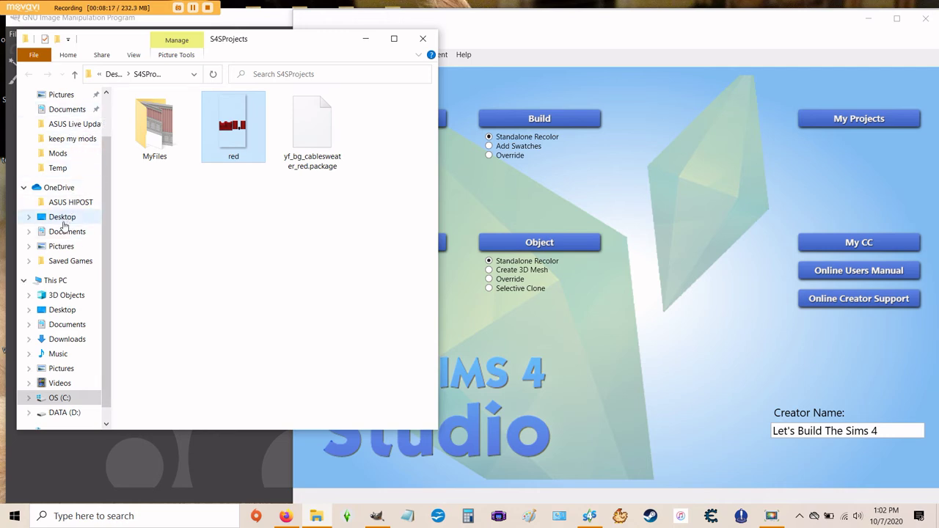
right_click(64, 231)
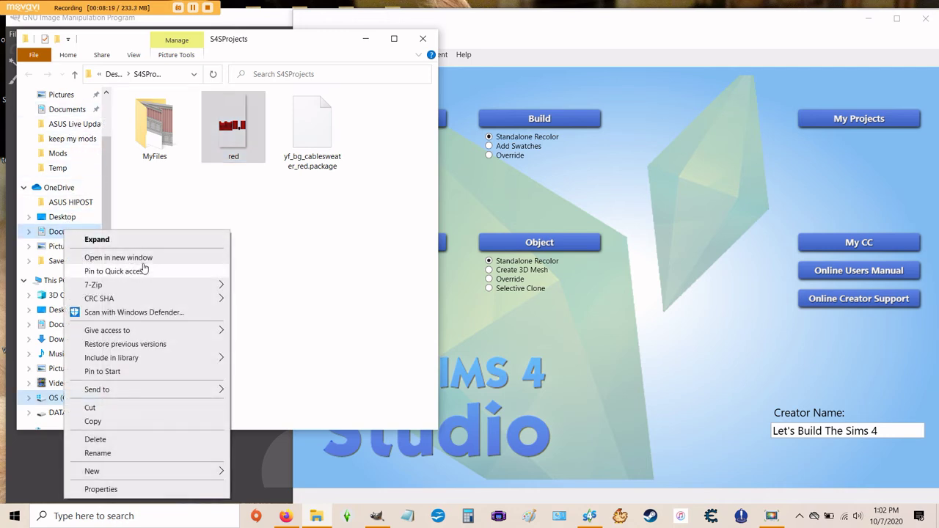
left_click(147, 258)
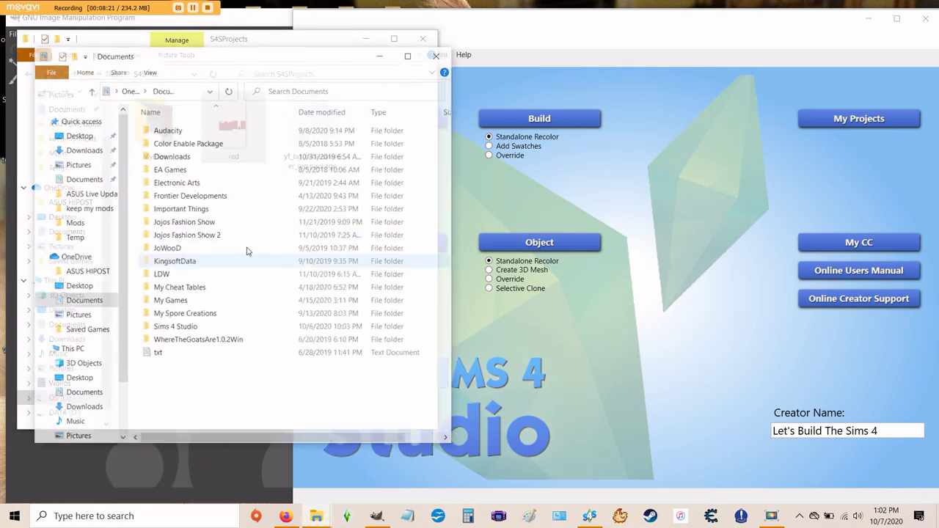
double_click(184, 184)
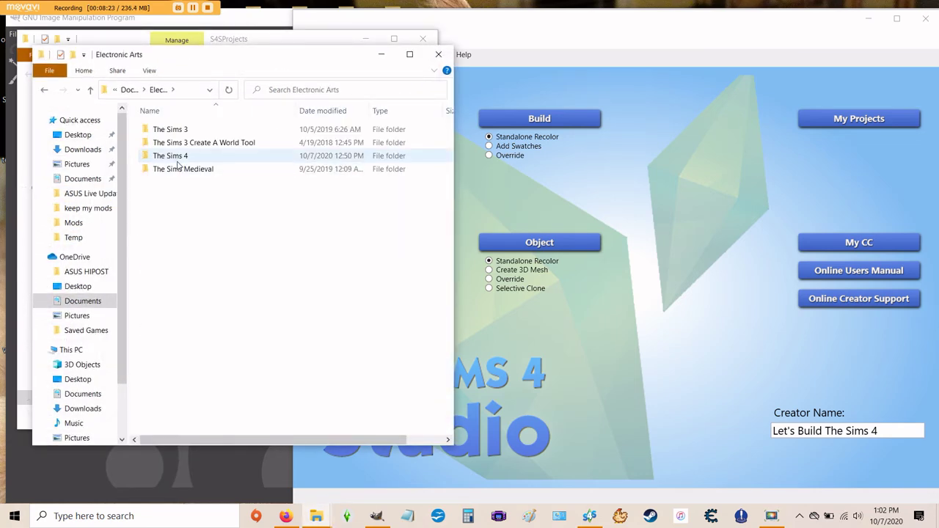
double_click(178, 156)
double_click(167, 186)
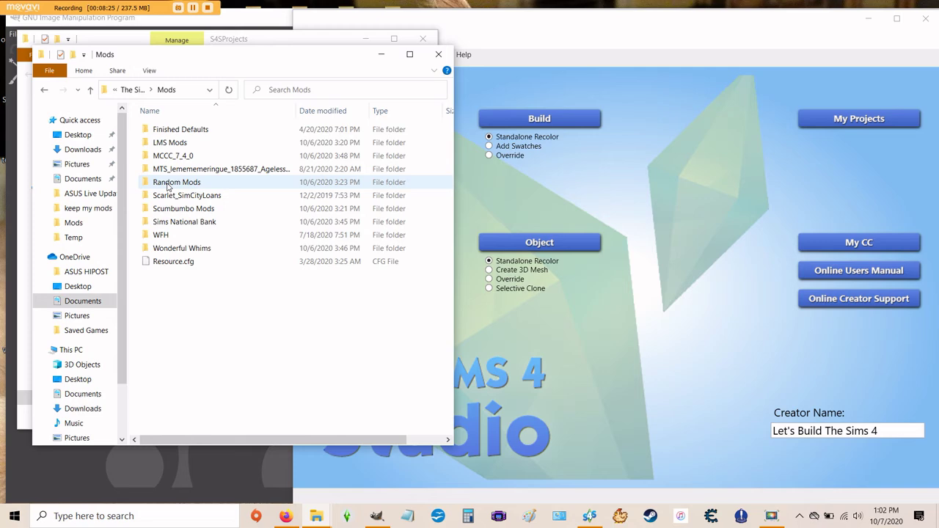
- Place the Mods window beside the S4SProjects window and move yf_bg_cablesweater_red.package into the Mods folder
left_click_drag(220, 57, 598, 46)
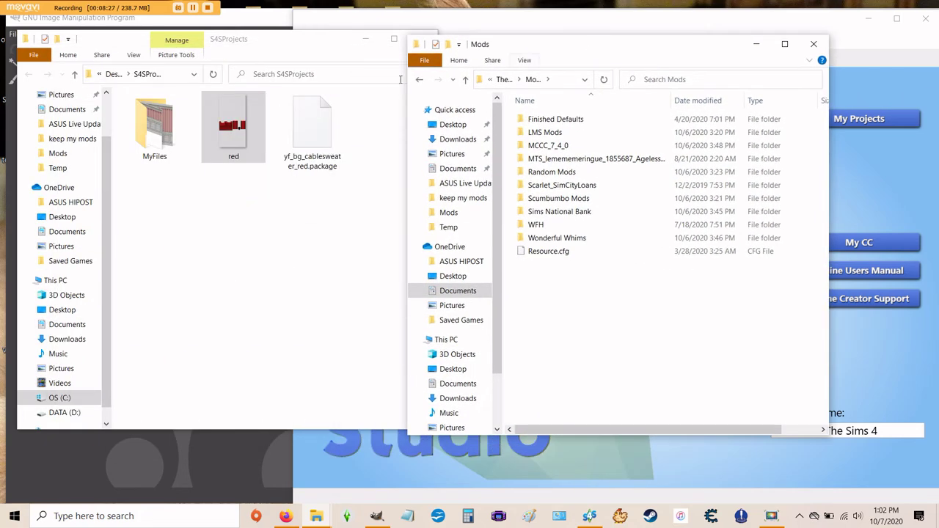
left_click(306, 129)
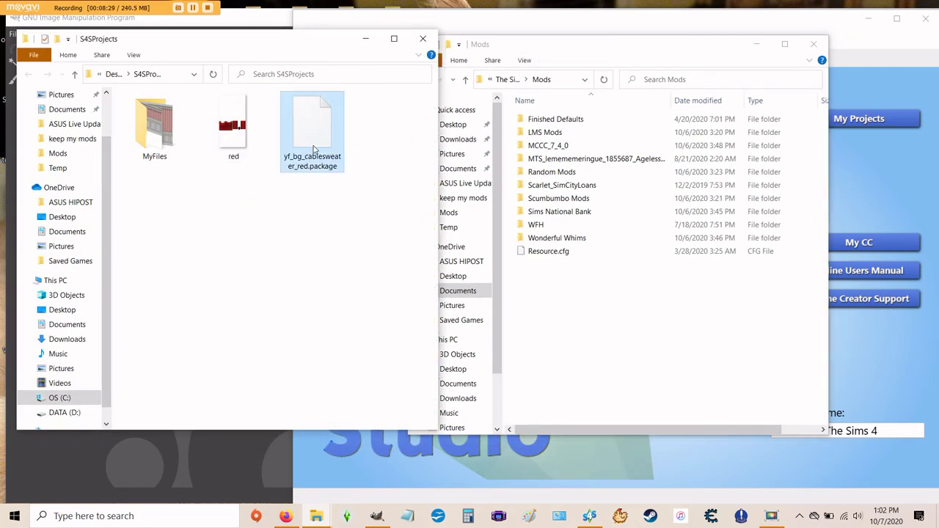
left_click_drag(318, 121, 567, 350)
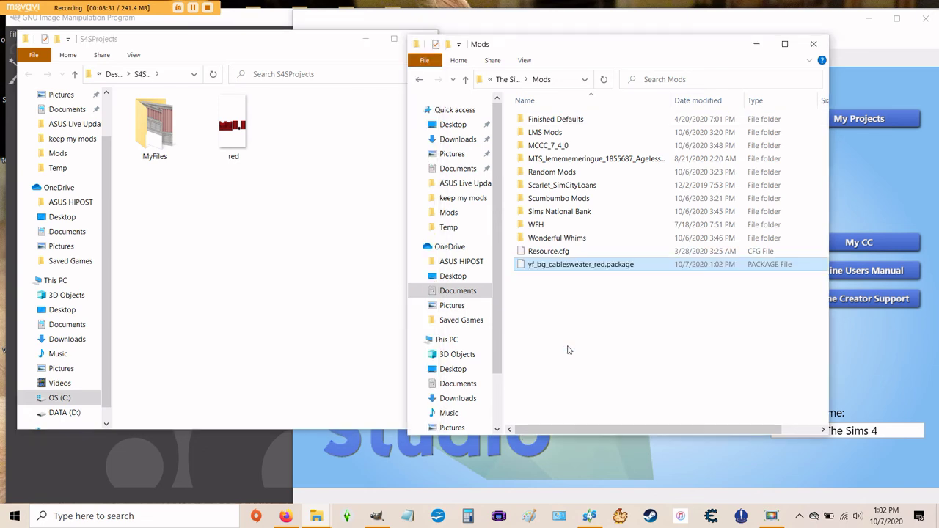
- Delete the red image from the S4SProjects folder and dismiss both folder windows
left_click(247, 126)
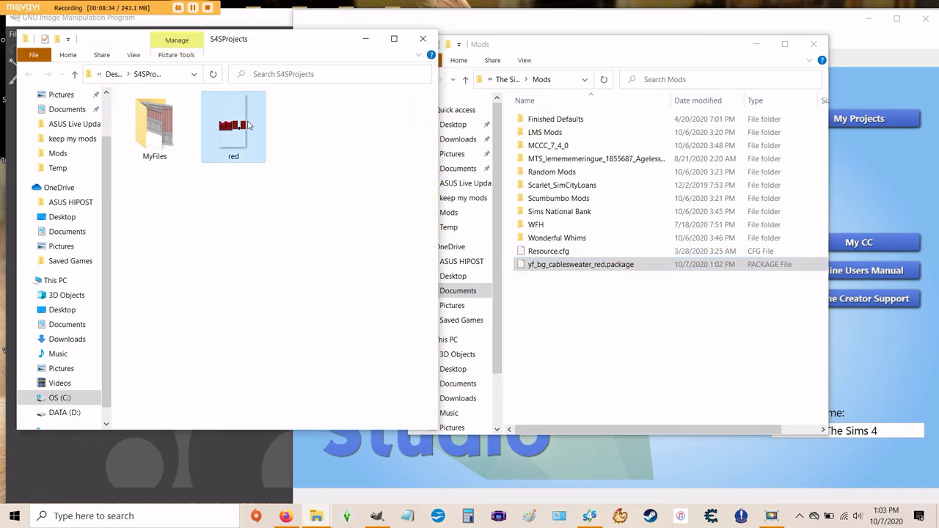
key("Delete")
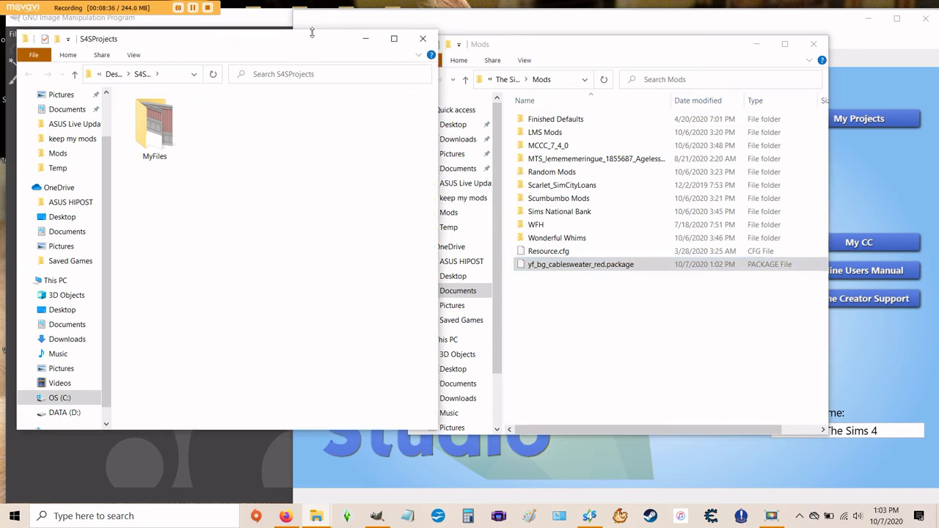
left_click(357, 41)
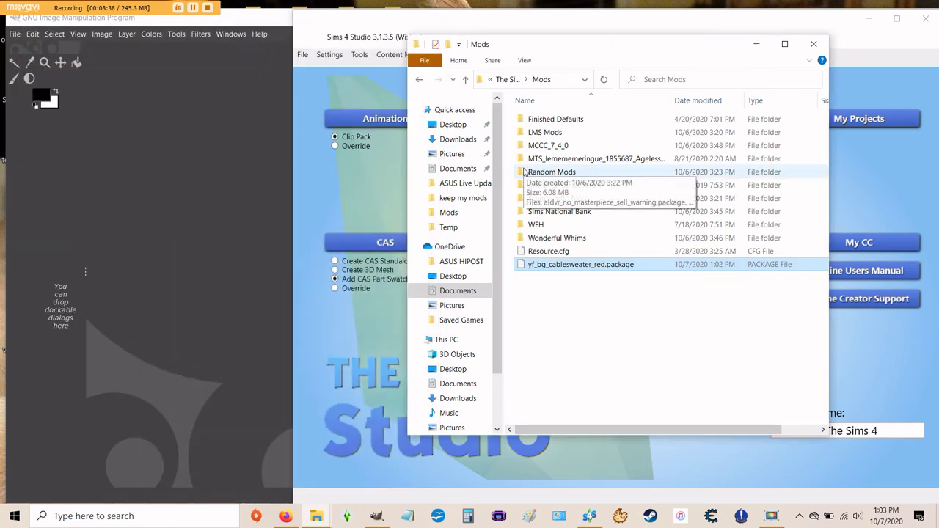
left_click(598, 300)
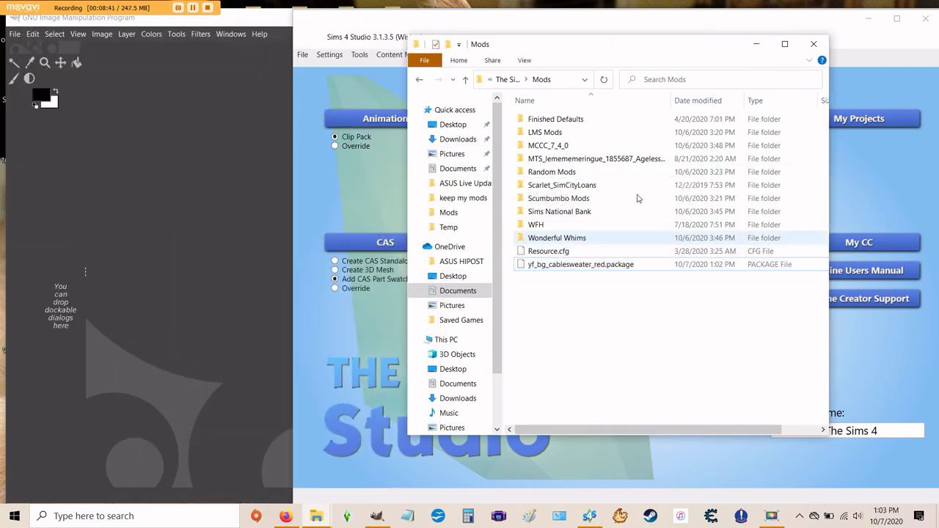
left_click(814, 44)
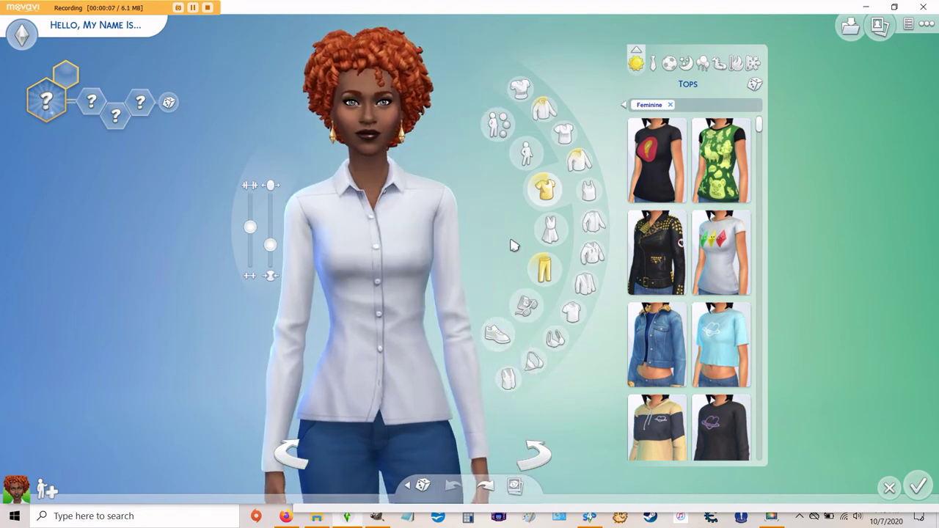
- In The Sims 4's Create a Sim, dress the Sim in the red swatch of the cable-knit sweater from the Sweaters category
left_click(579, 163)
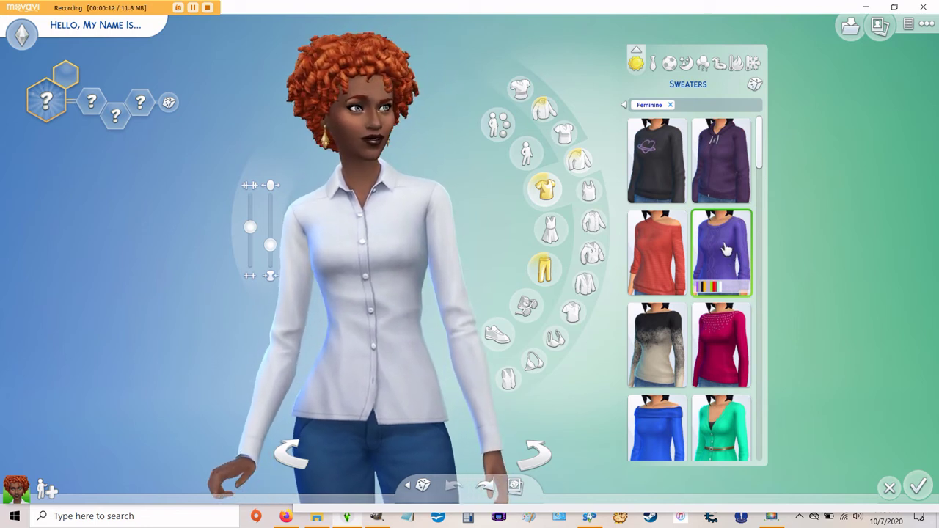
mouse_move(718, 288)
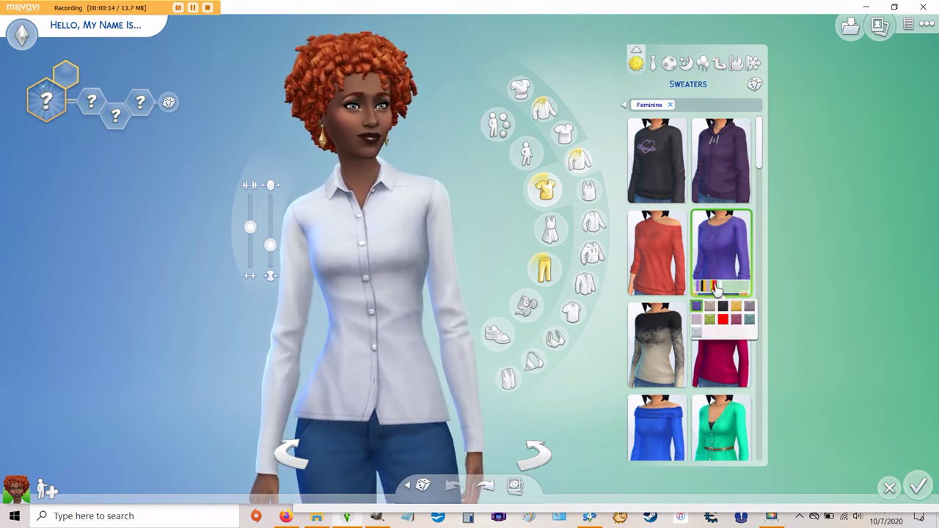
left_click(723, 320)
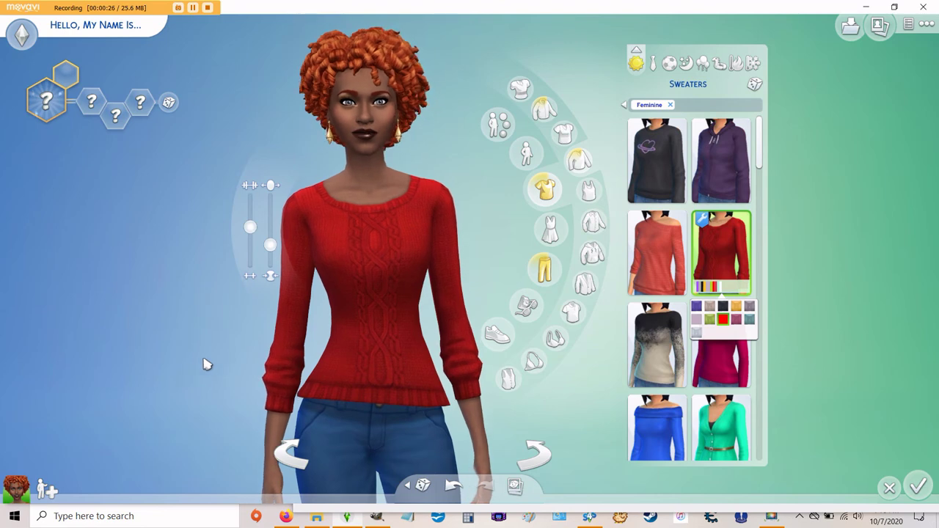
left_click_drag(185, 330, 184, 330)
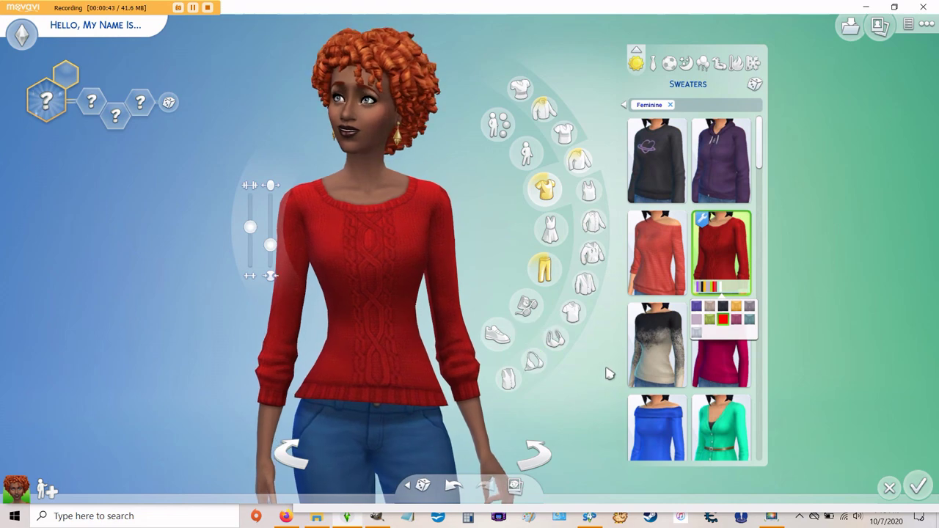
- Switch the cable-knit sweater to its beige swatch and filter the sweaters by the color Red
left_click(711, 308)
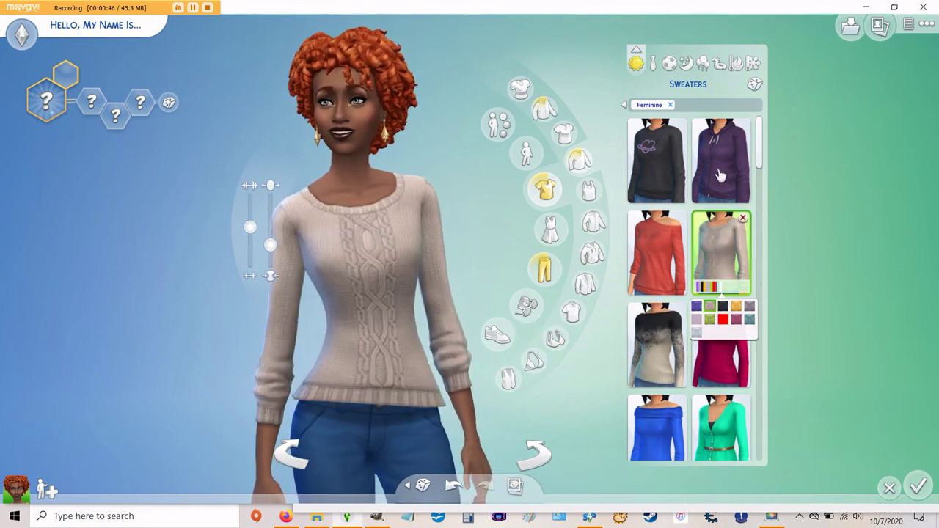
left_click(689, 84)
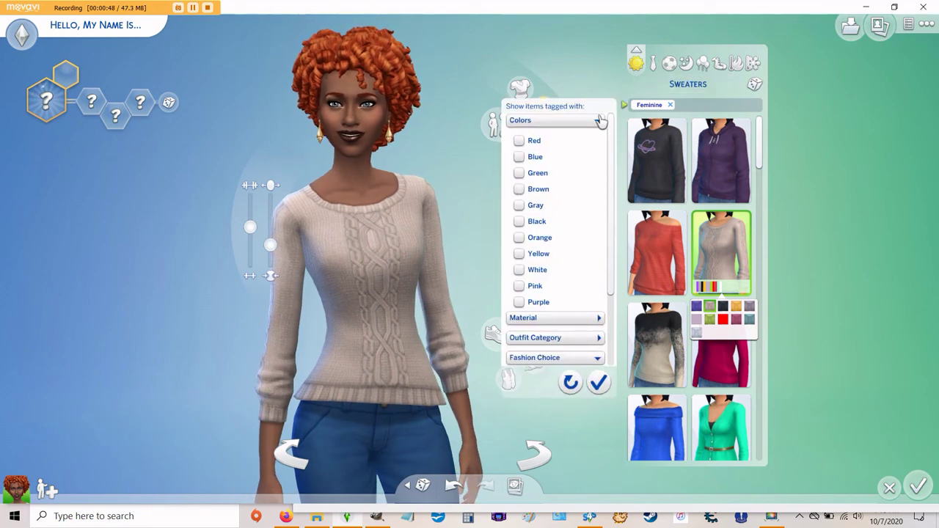
left_click(572, 123)
left_click(566, 122)
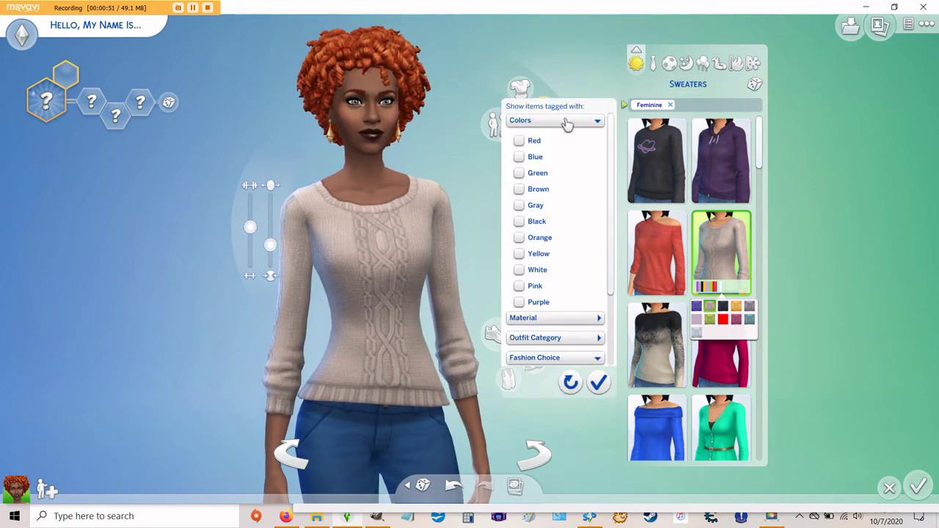
left_click(519, 141)
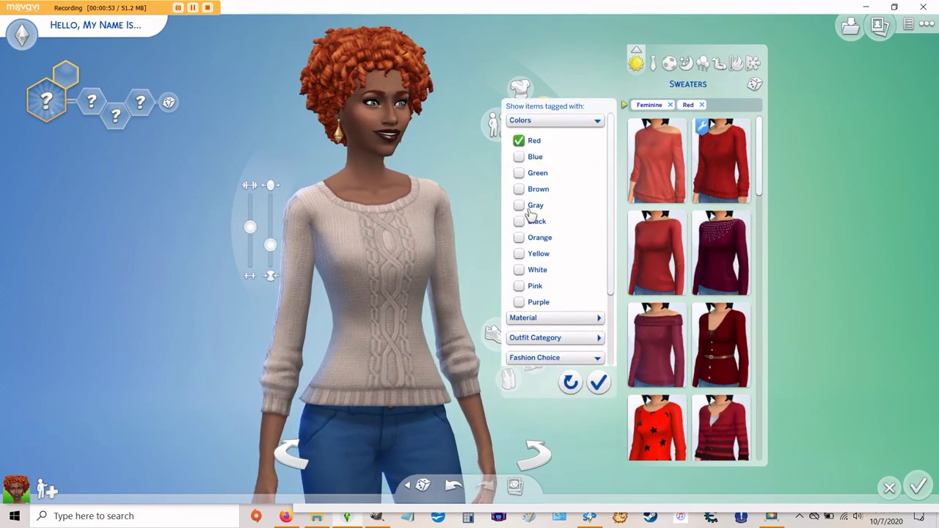
left_click(599, 381)
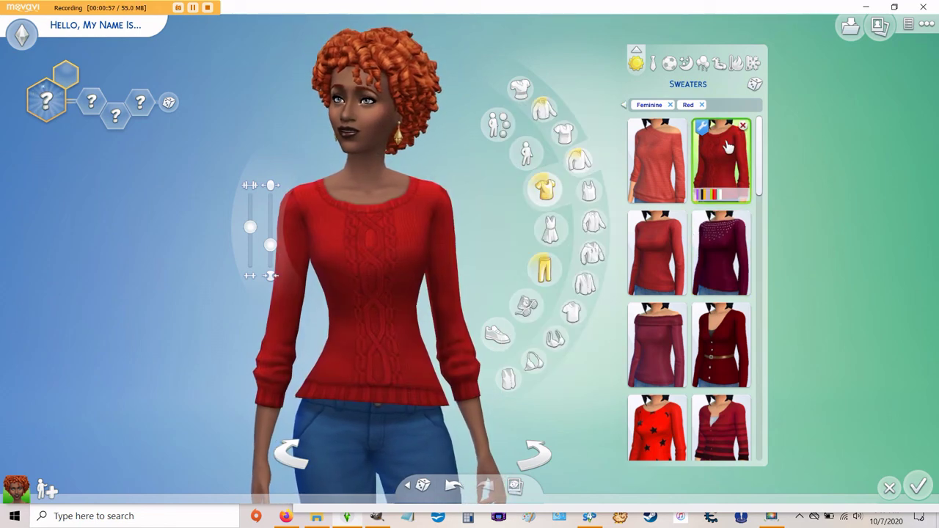